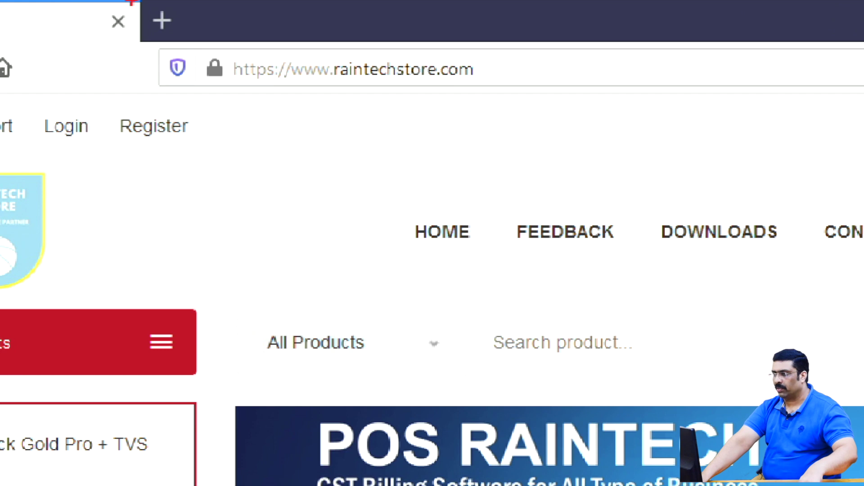
- Open the Downloads page on the Raintech Store website
left_click_drag(245, 36, 514, 104)
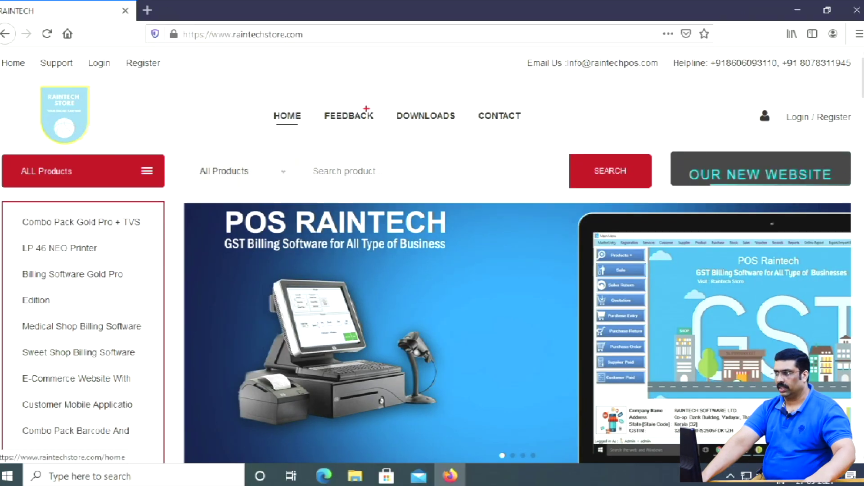
left_click_drag(380, 95, 456, 135)
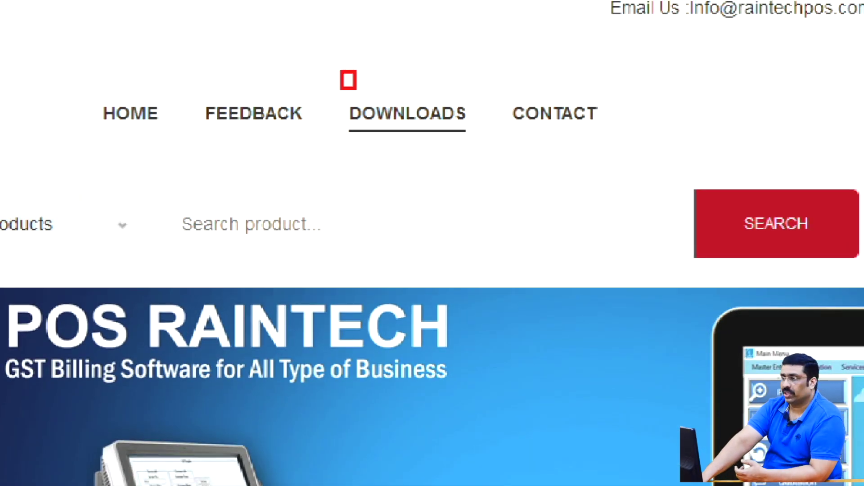
left_click_drag(355, 88, 524, 181)
key("Escape")
left_click(407, 113)
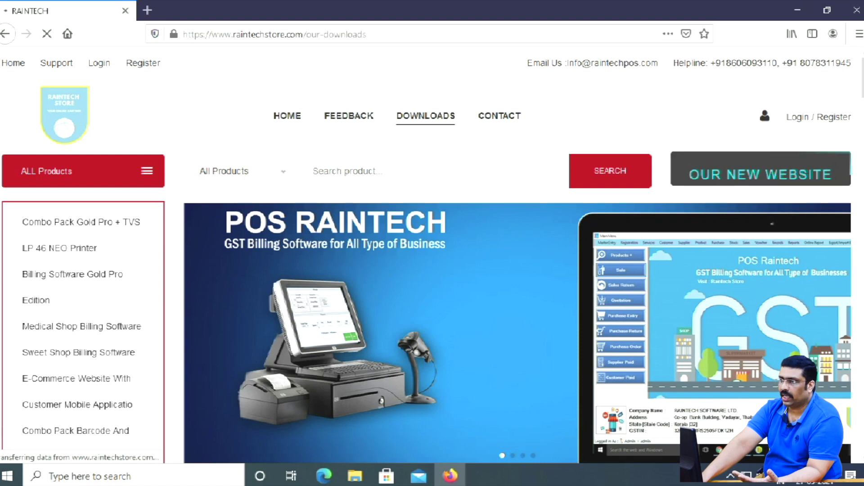
- Scroll the downloads table to the Ultra 07 11 2020 row and highlight its download link
scroll(432, 256, "down", 5)
scroll(432, 253, "down", 15)
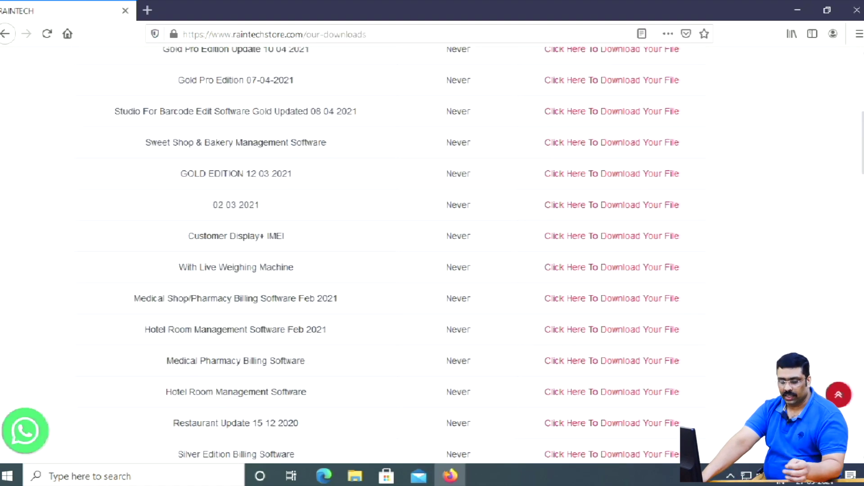
scroll(432, 252, "down", 15)
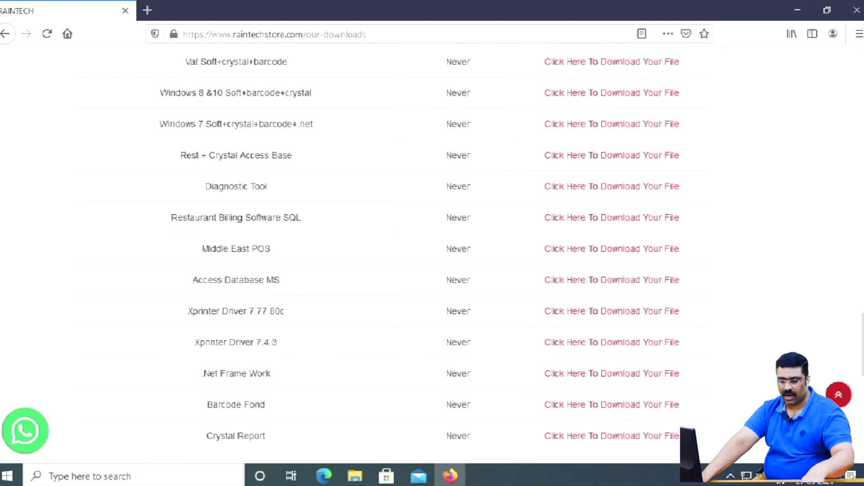
scroll(432, 252, "up", 7)
scroll(432, 252, "up", 15)
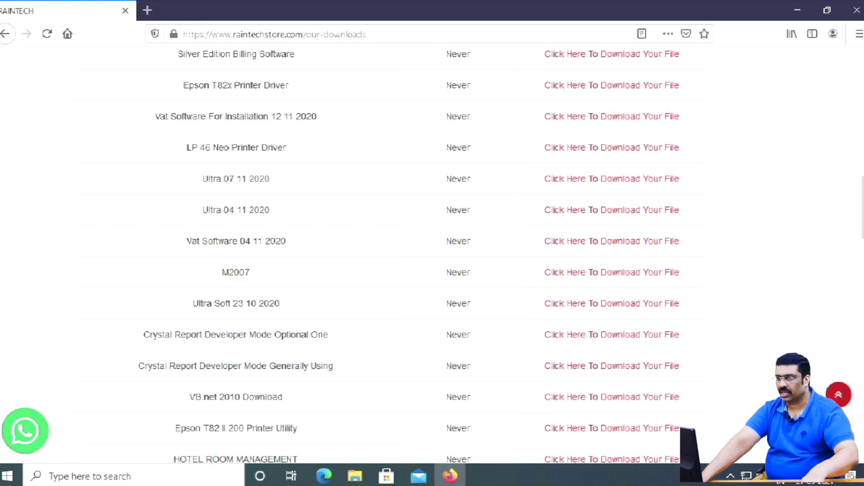
scroll(412, 257, "up", 5)
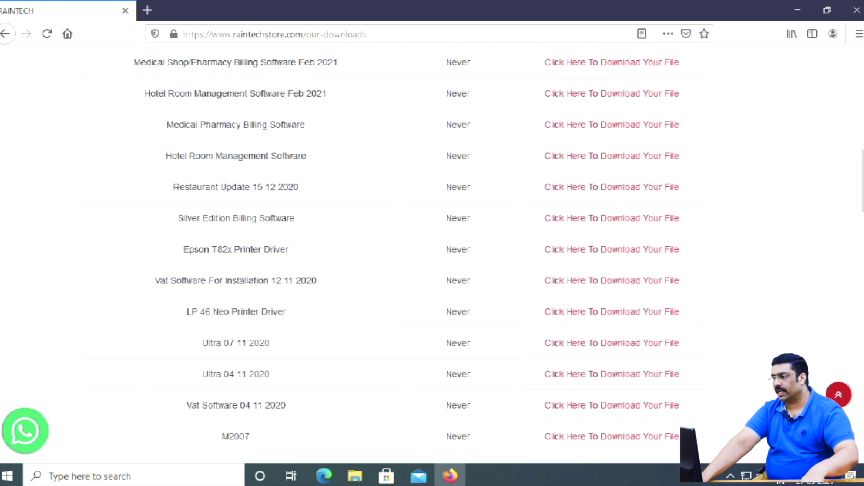
scroll(412, 257, "down", 4)
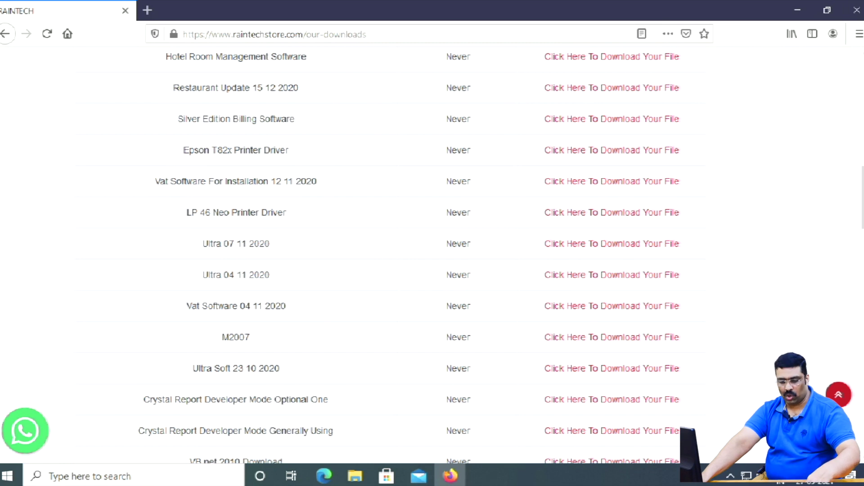
mouse_move(187, 227)
left_mouse_down()
mouse_move(296, 252)
mouse_move(703, 264)
left_mouse_up()
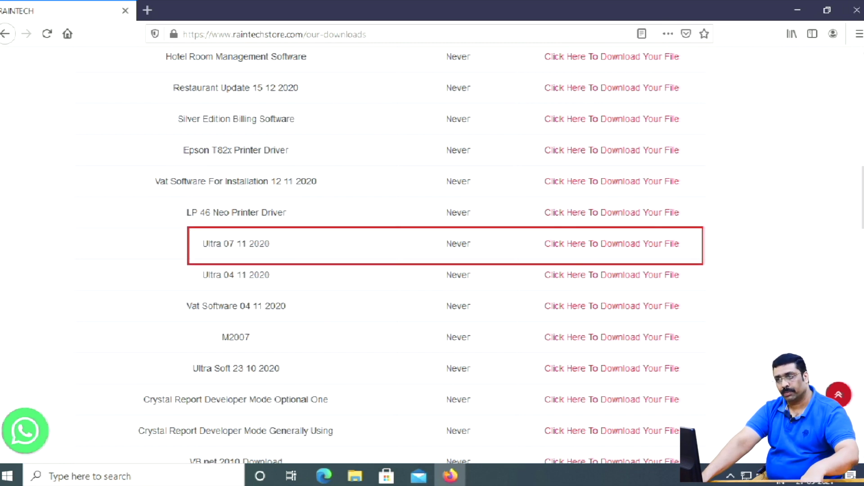
key("Escape")
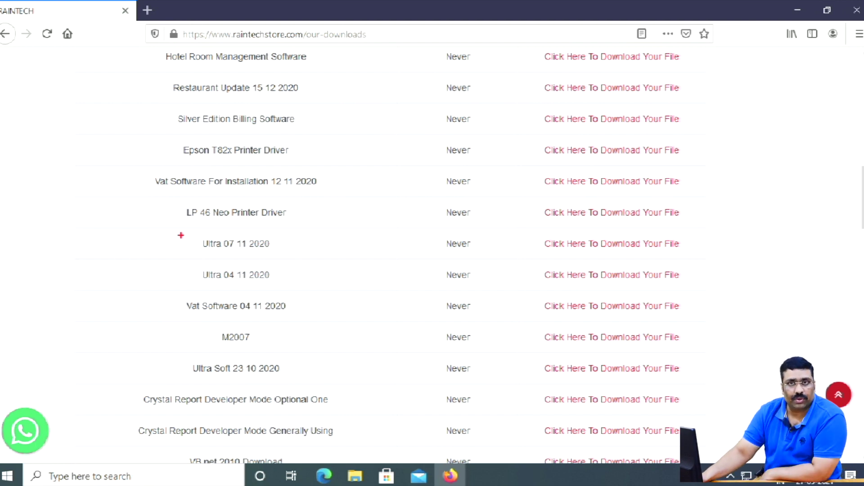
mouse_move(192, 230)
left_mouse_down()
mouse_move(257, 269)
mouse_move(513, 278)
mouse_move(706, 272)
left_mouse_up()
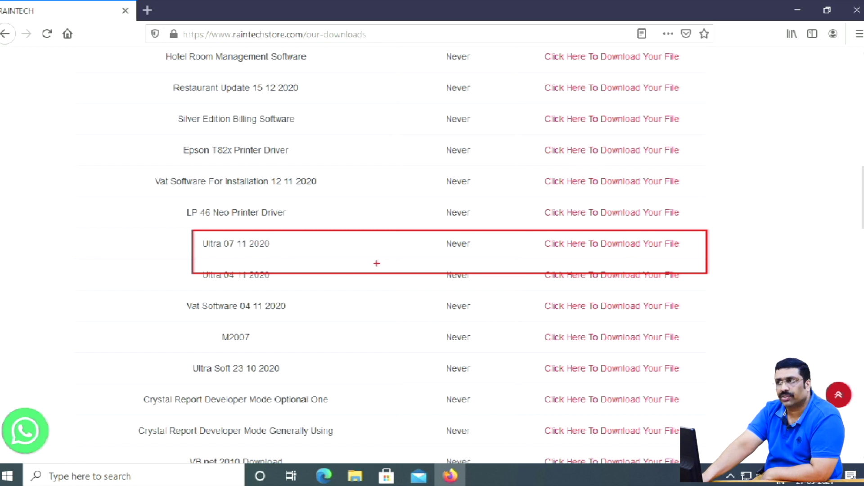
key("Escape")
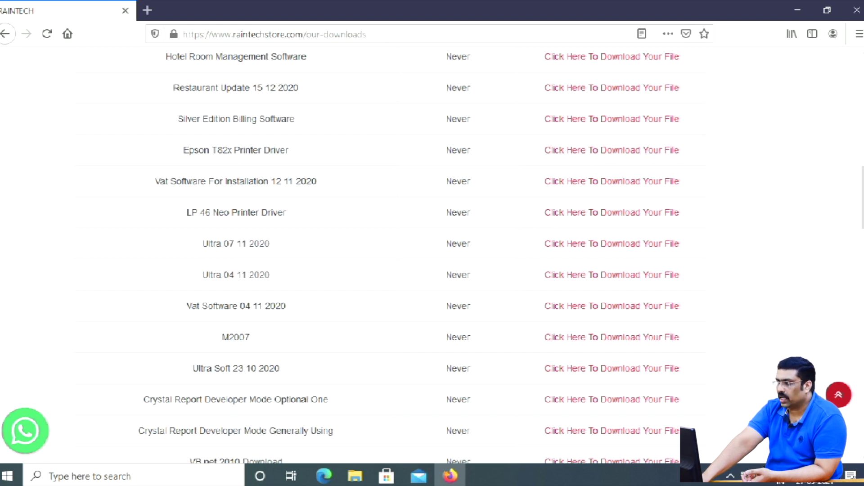
left_click_drag(544, 275, 680, 274)
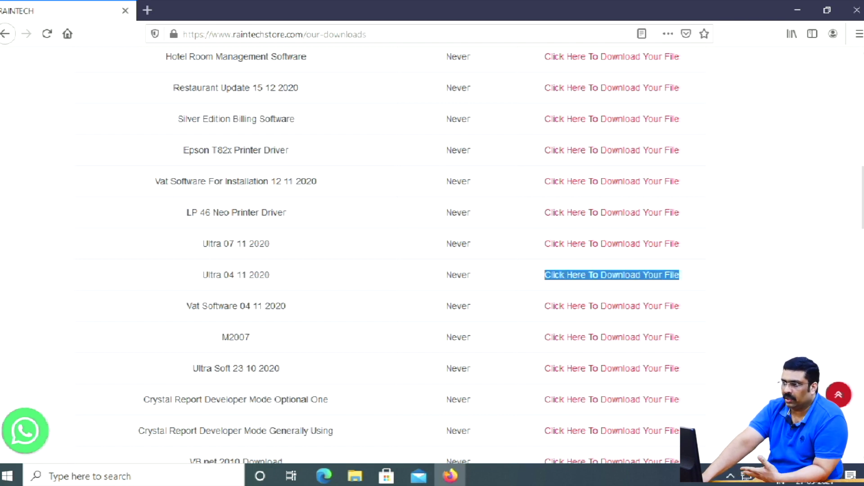
left_click_drag(544, 244, 671, 244)
- Download Ultra 07 11 2020 and open installation set 06 11 2020(4).rar from Firefox's Downloads library
left_click(669, 244)
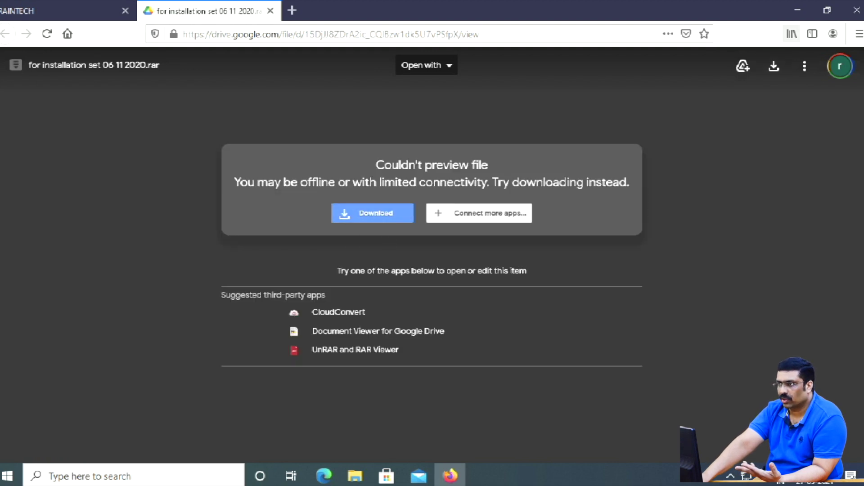
left_click(792, 34)
left_click(619, 87)
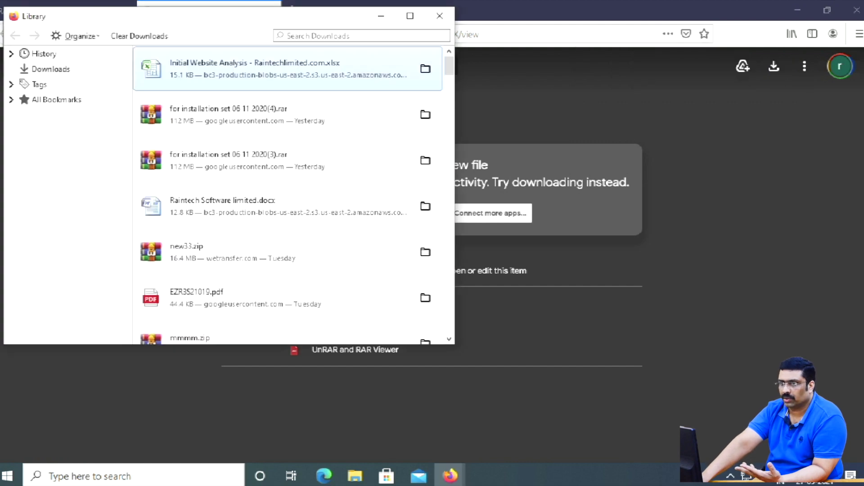
double_click(225, 118)
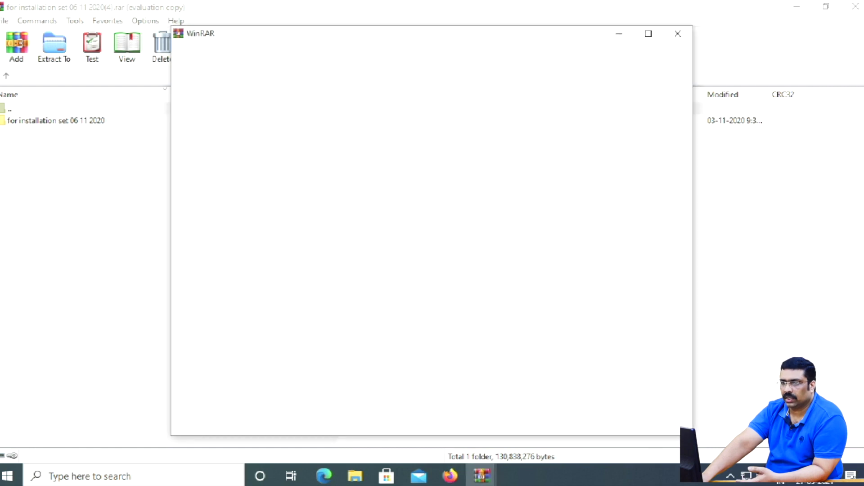
left_click(677, 34)
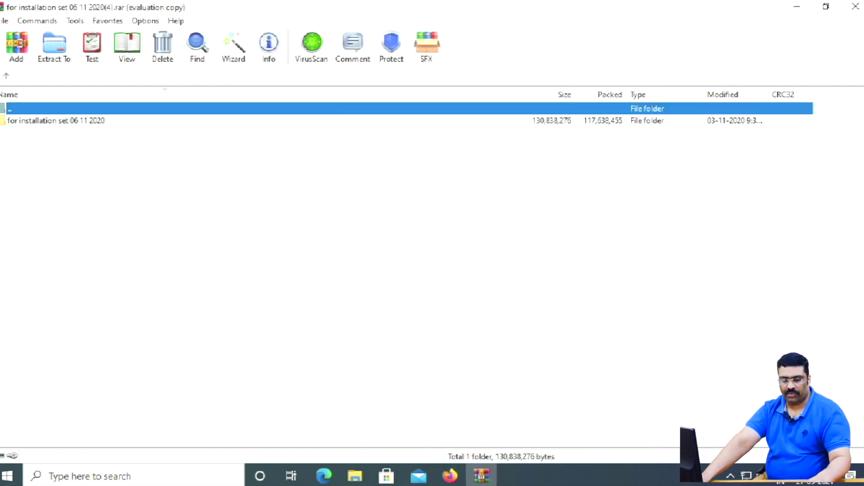
- Open the installation set, ALL NEW 1 and Debug folders to list the four setup files
double_click(56, 121)
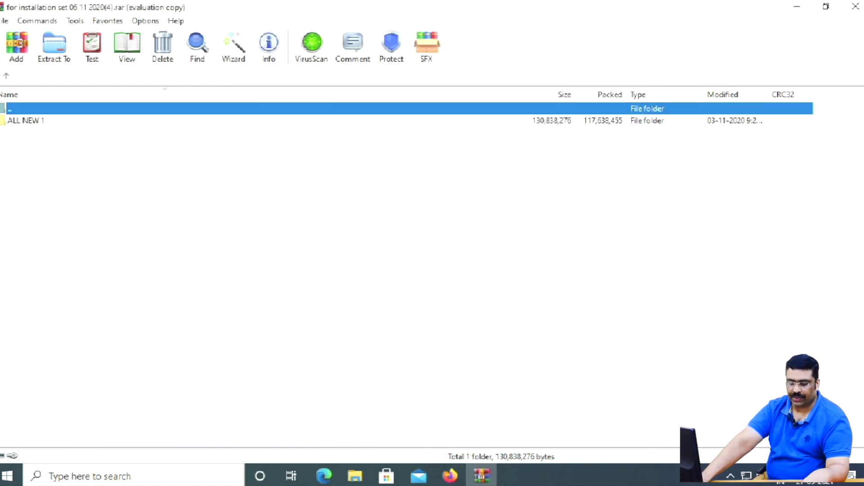
double_click(26, 121)
left_click(26, 120)
double_click(26, 120)
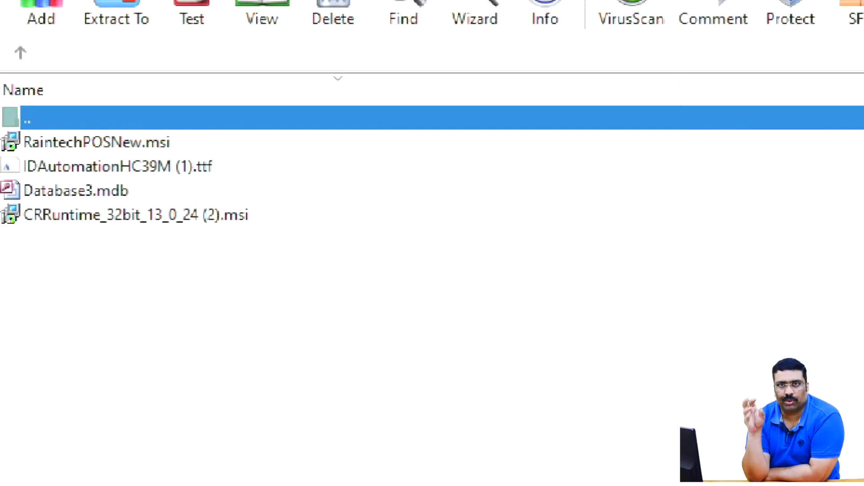
- Move the windows aside so the Windows desktop shows, with WinRAR kept on the taskbar
mouse_move(1, 200)
left_mouse_down()
mouse_move(159, 264)
mouse_move(307, 253)
left_mouse_up()
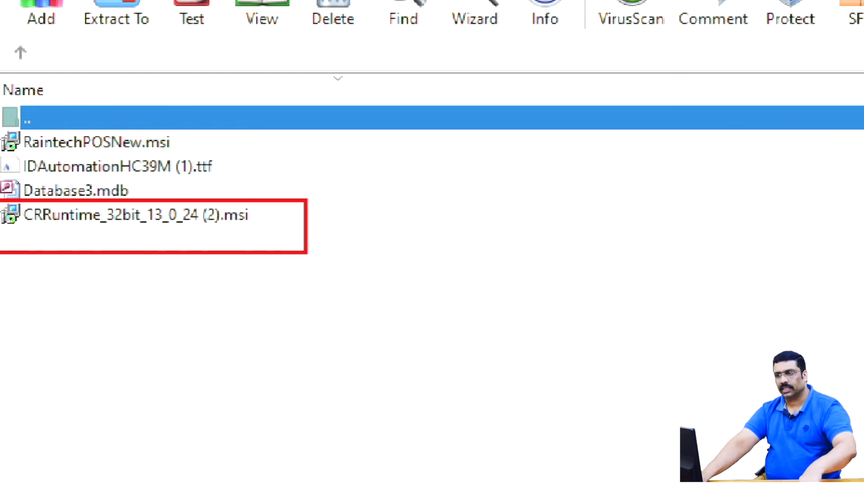
left_click_drag(1, 121, 44, 139)
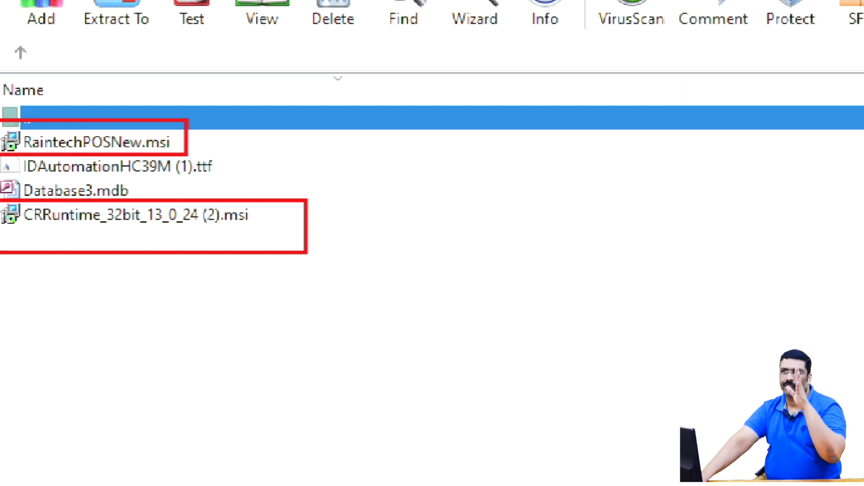
left_click_drag(230, 151, 163, 185)
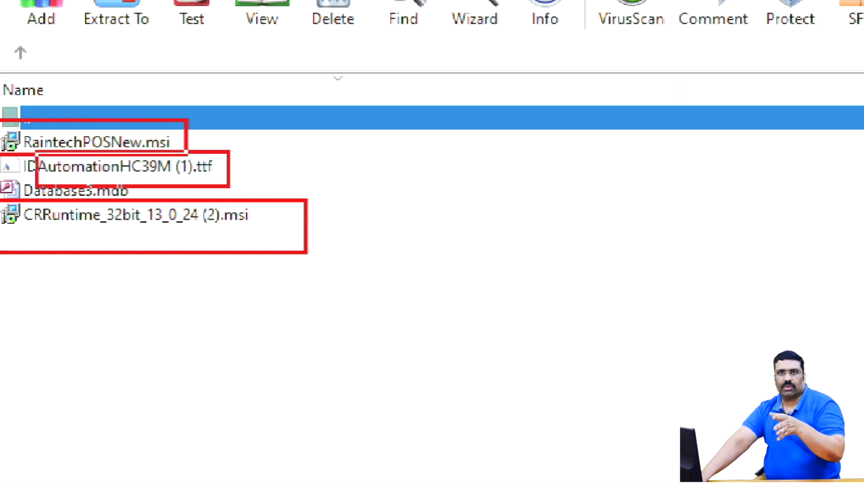
left_click_drag(2, 182, 0, 174)
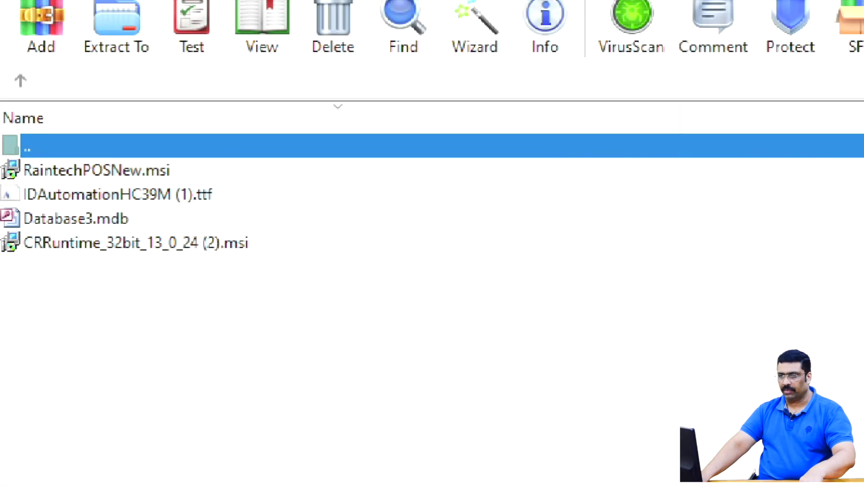
mouse_move(2, 140)
left_mouse_down()
mouse_move(18, 167)
mouse_move(193, 184)
left_mouse_up()
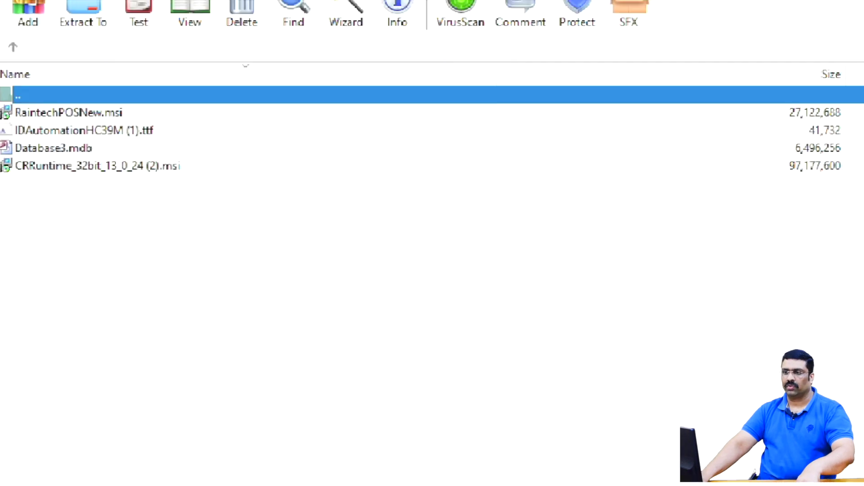
mouse_move(1, 135)
left_mouse_down()
mouse_move(27, 159)
mouse_move(145, 163)
left_mouse_up()
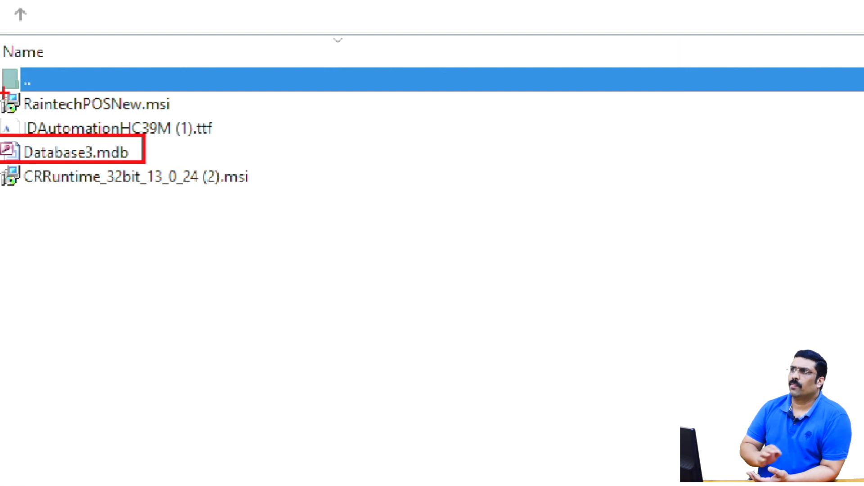
mouse_move(2, 80)
left_mouse_down()
mouse_move(140, 92)
mouse_move(188, 118)
left_mouse_up()
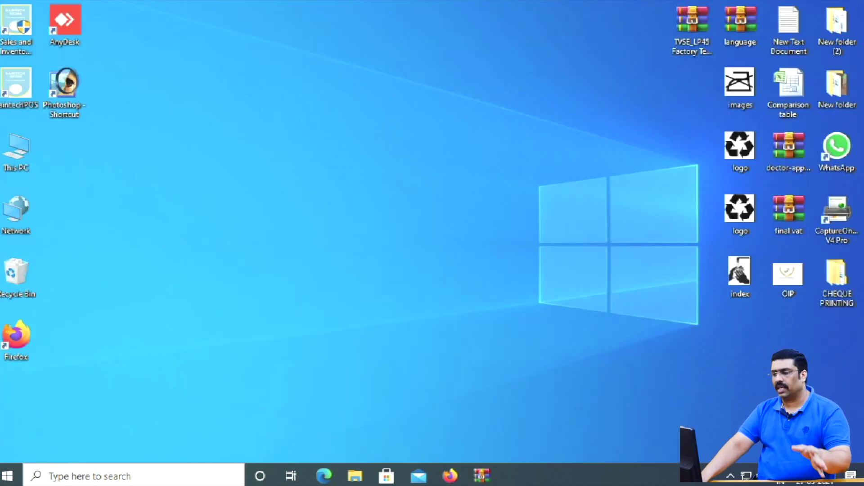
- Start POS Raintech from the Sales and Inventory desktop shortcut
left_click(22, 25)
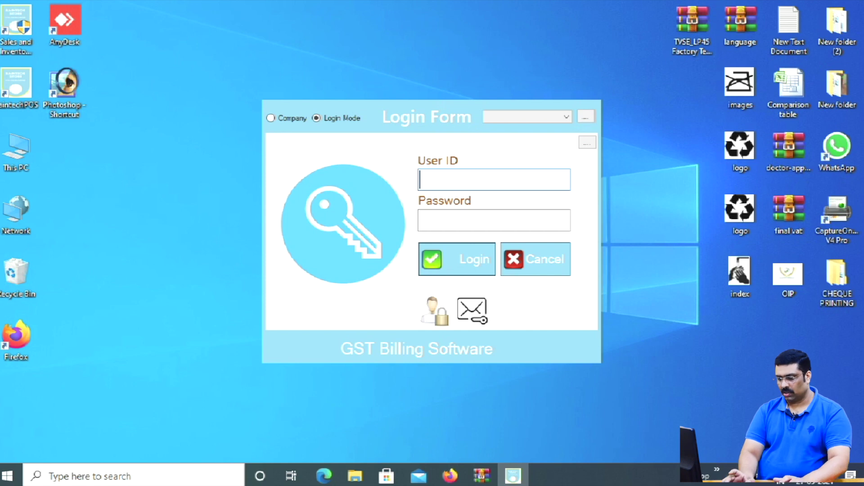
- Enter the administrator user ID and password in the login form to reach the Main Menu
type("ad")
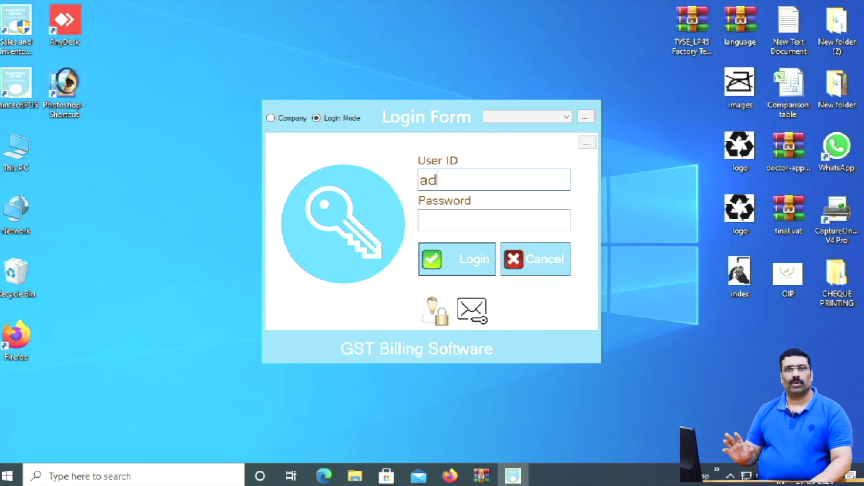
type("min")
key("Tab")
type("ad")
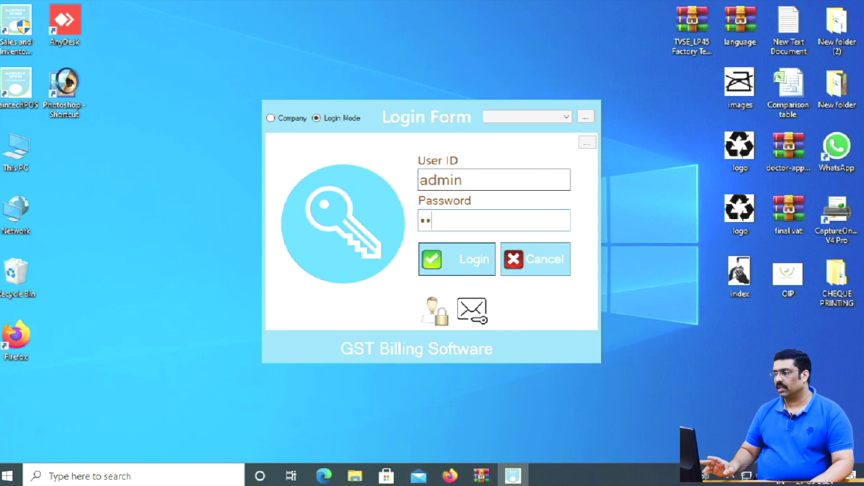
type("min")
key("Return")
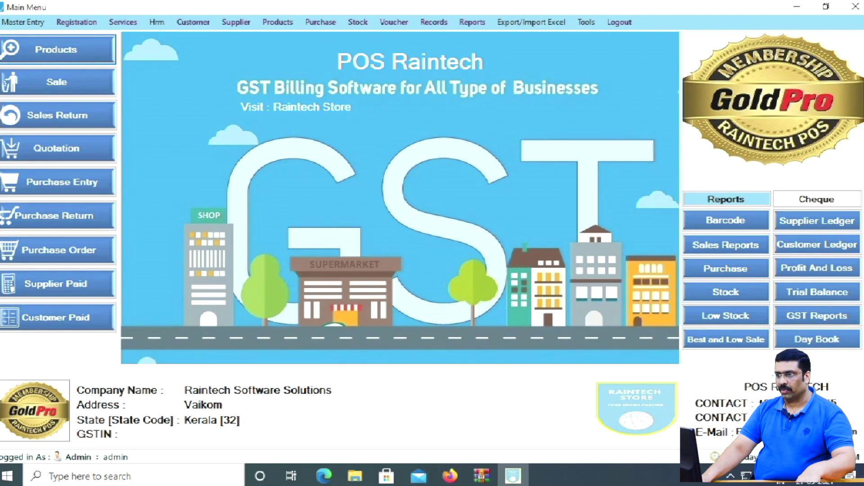
left_click(22, 22)
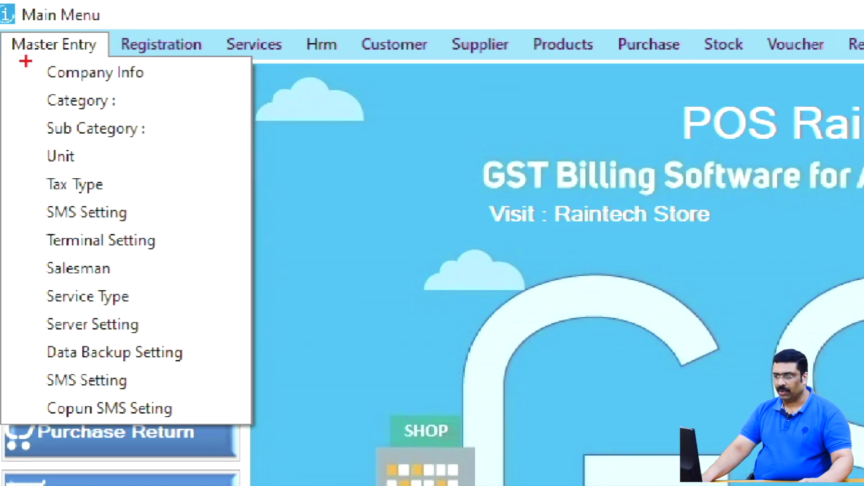
left_click_drag(143, 95, 163, 95)
key("Escape")
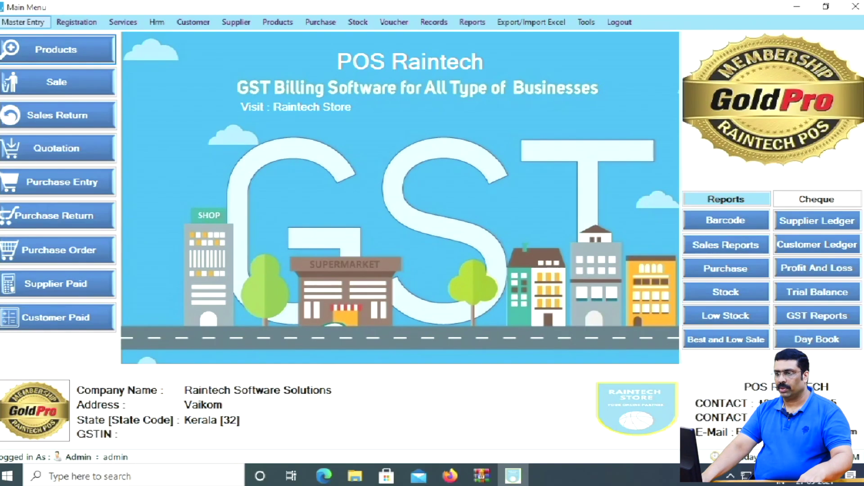
left_click(54, 44)
key("Return")
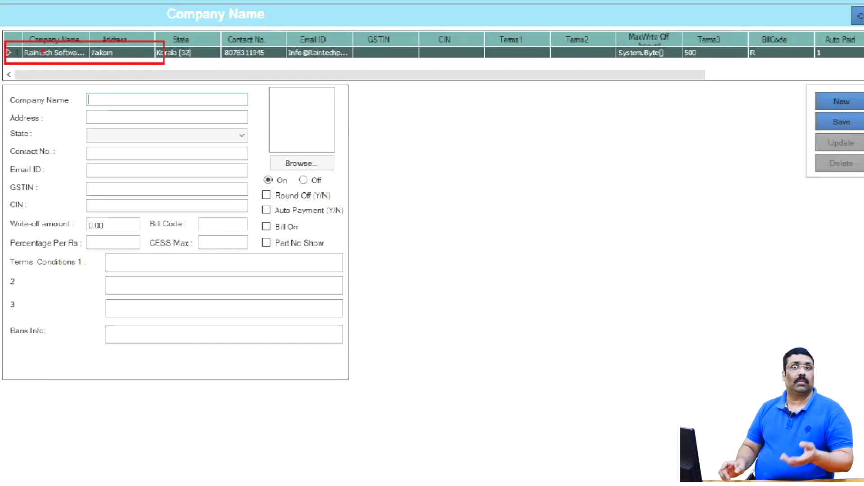
left_click(53, 51)
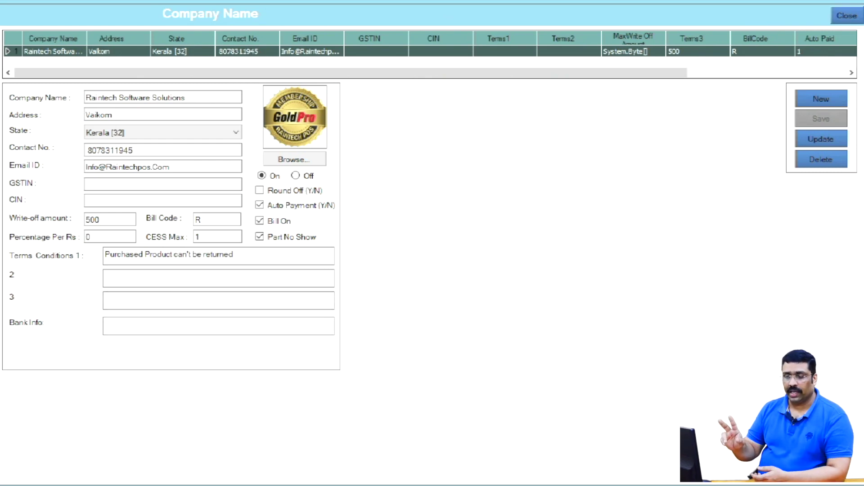
left_click(847, 15)
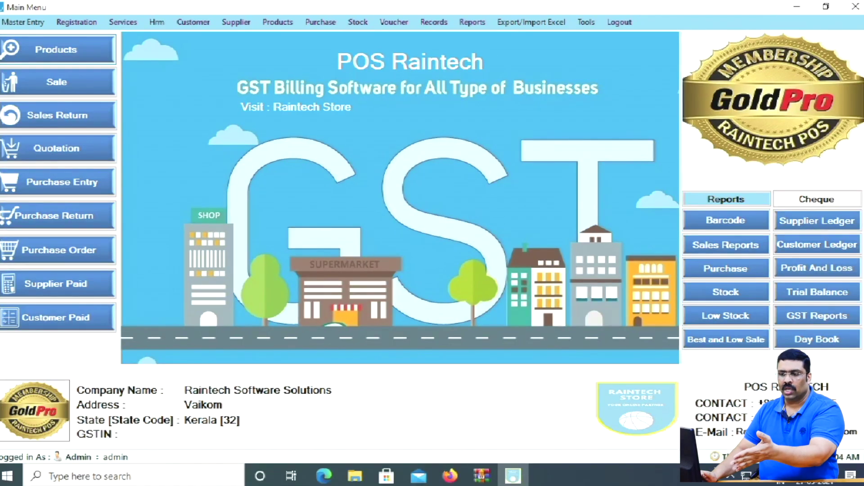
- Open and close the Products form and the Purchase Entry form from the left panel
left_click(56, 49)
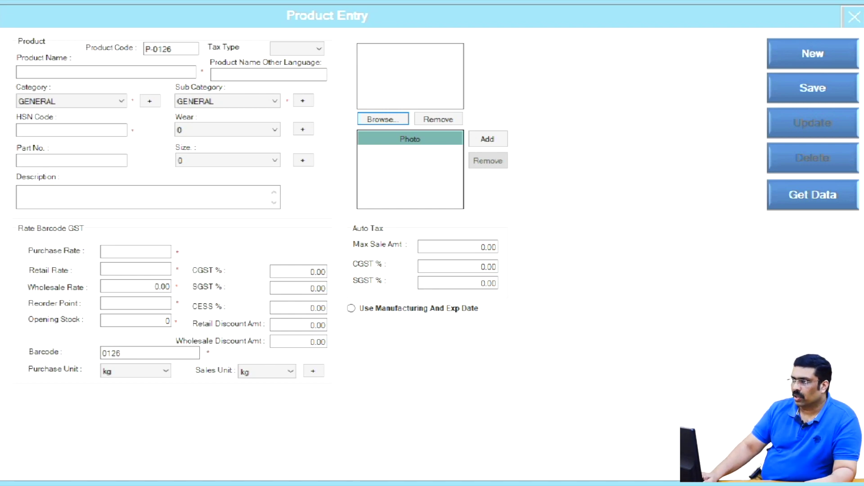
left_click(854, 16)
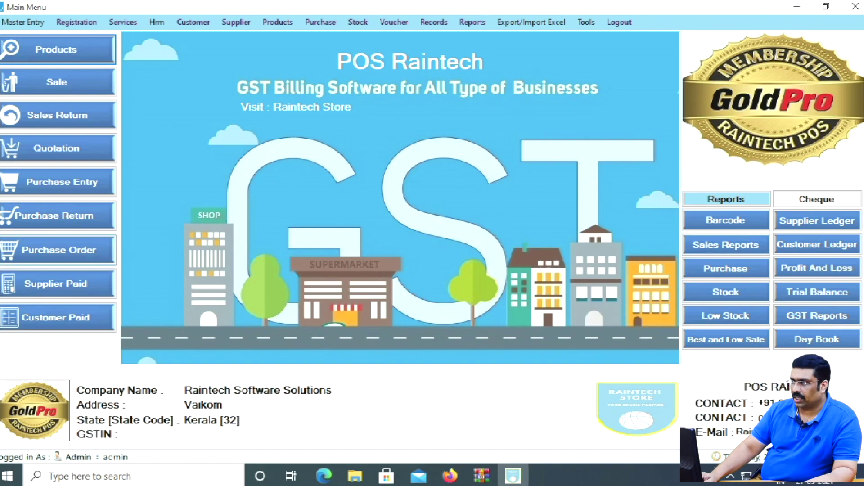
left_click(62, 183)
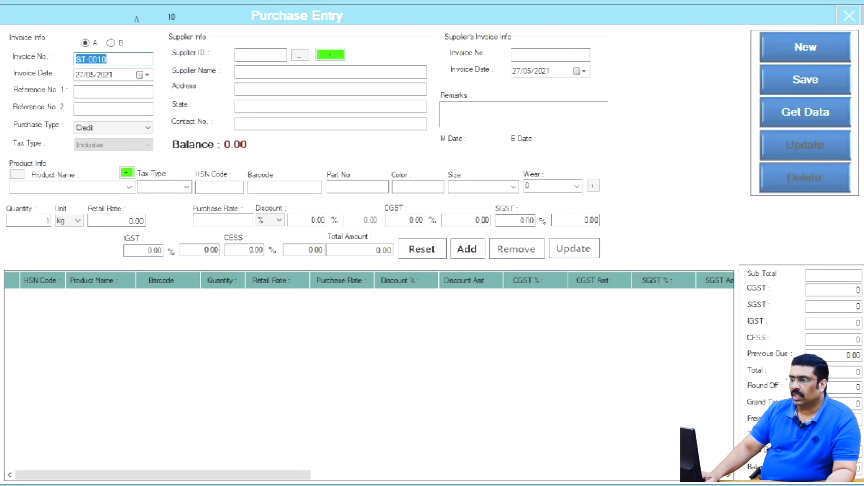
key("super+space")
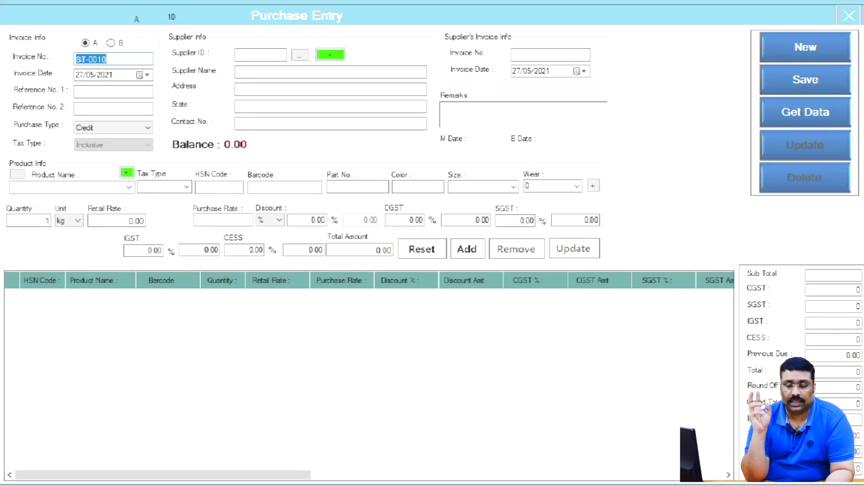
mouse_move(226, 27)
left_mouse_down()
mouse_move(318, 110)
mouse_move(395, 134)
left_mouse_up()
key("Escape")
left_click(69, 187)
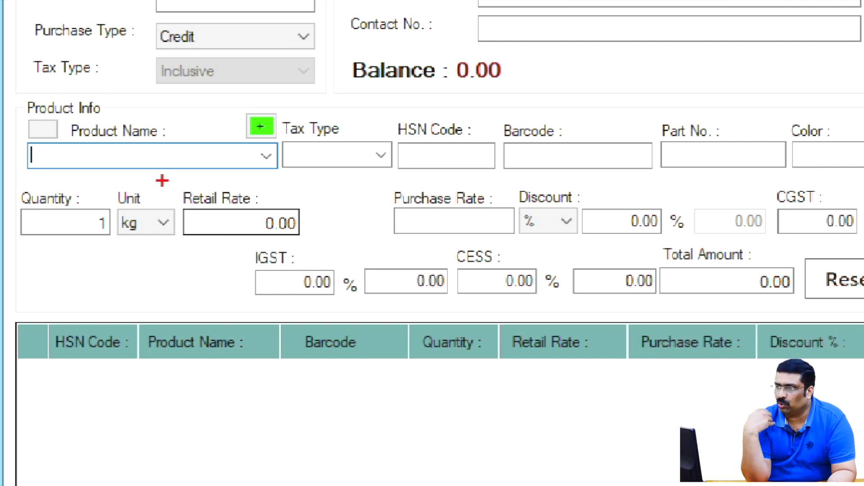
left_click_drag(162, 182, 316, 240)
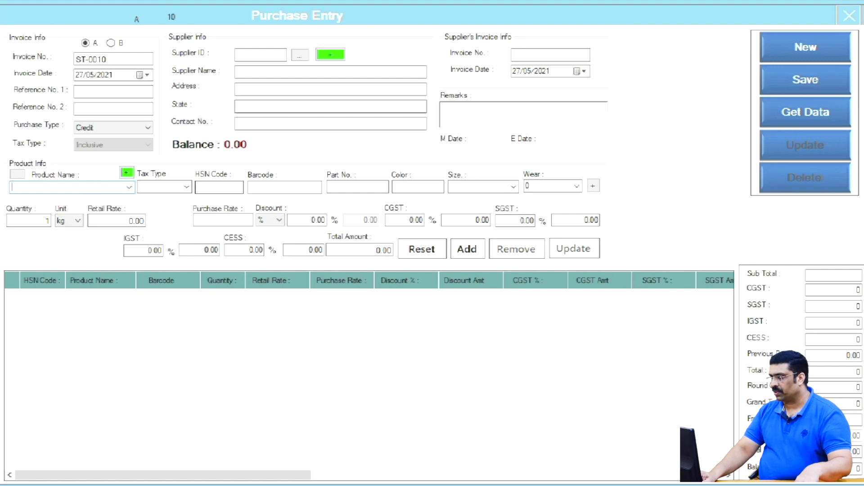
left_click(849, 16)
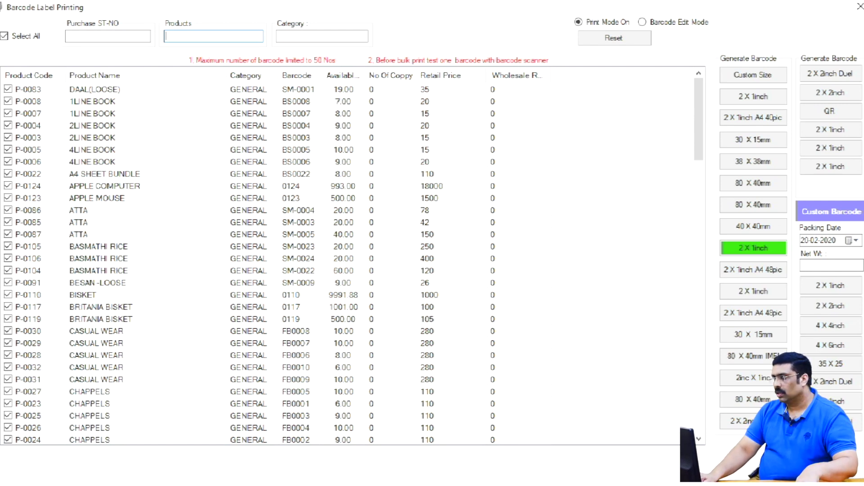
- Close Barcode Label Printing and open Products from the Export/Import Excel menu
left_click(859, 6)
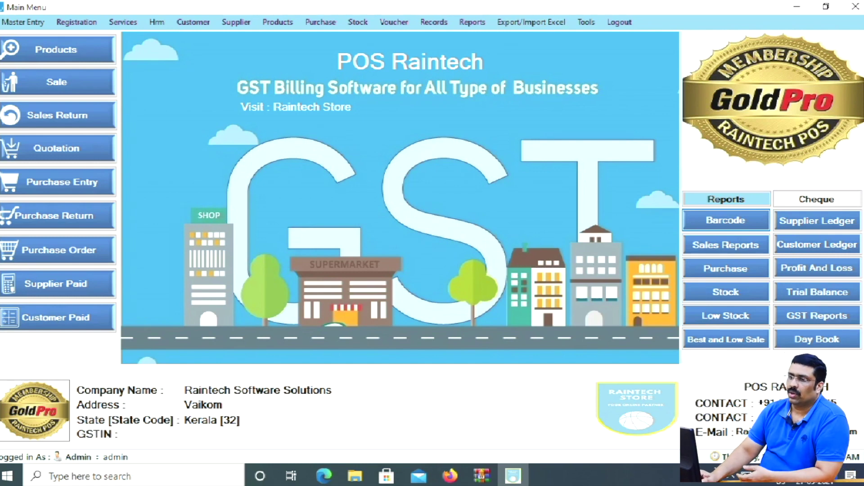
key("ctrl+2")
left_click_drag(494, 7, 568, 38)
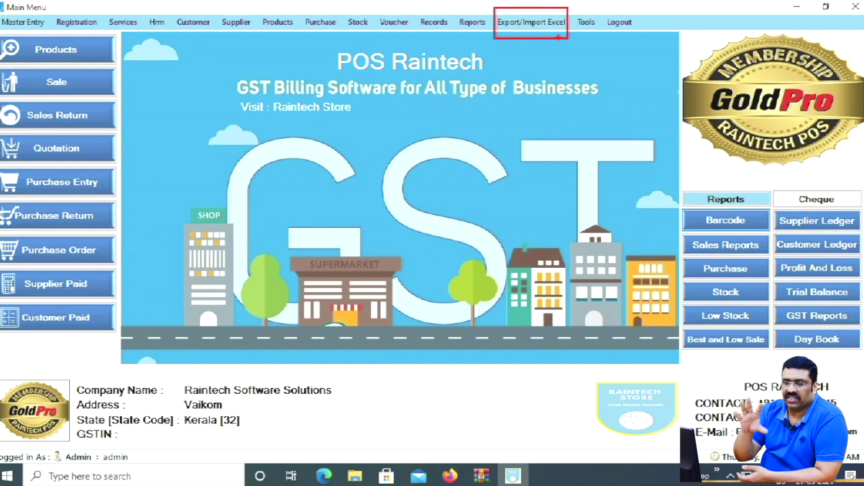
key("Escape")
left_click(545, 22)
left_click(536, 36)
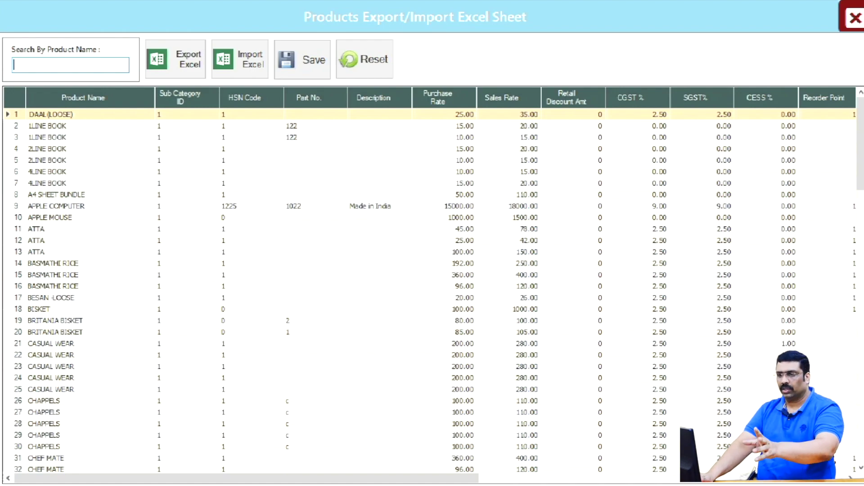
- Close the Products Export/Import Excel Sheet window
left_click(854, 16)
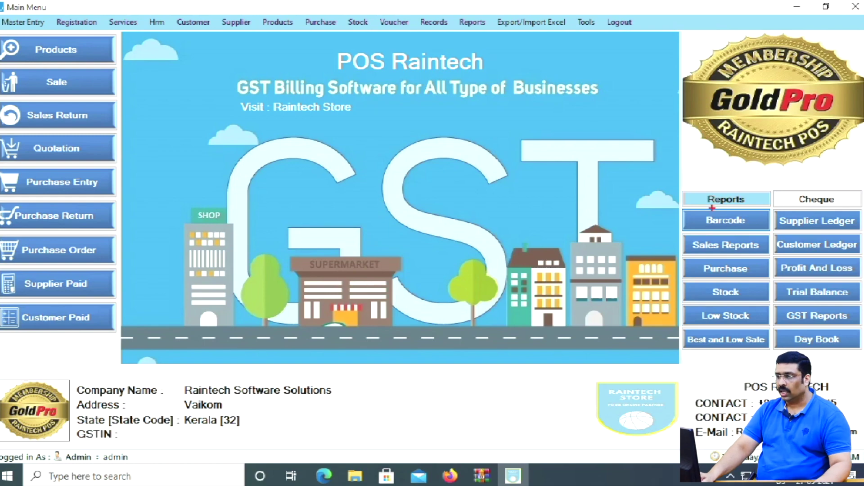
- Open Barcode Label Printing, switch to Barcode Edit Mode and open the Custom Size CrybarcodeaA4.rpt template
left_click(725, 220)
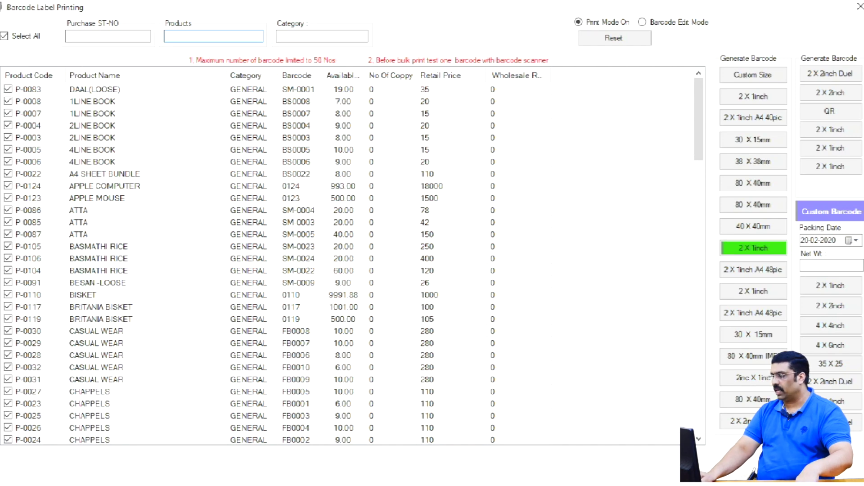
double_click(390, 89)
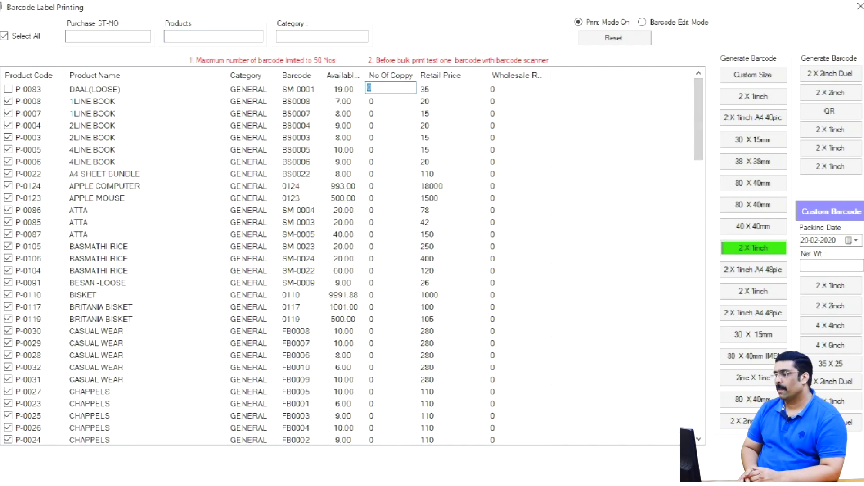
key("ctrl+2")
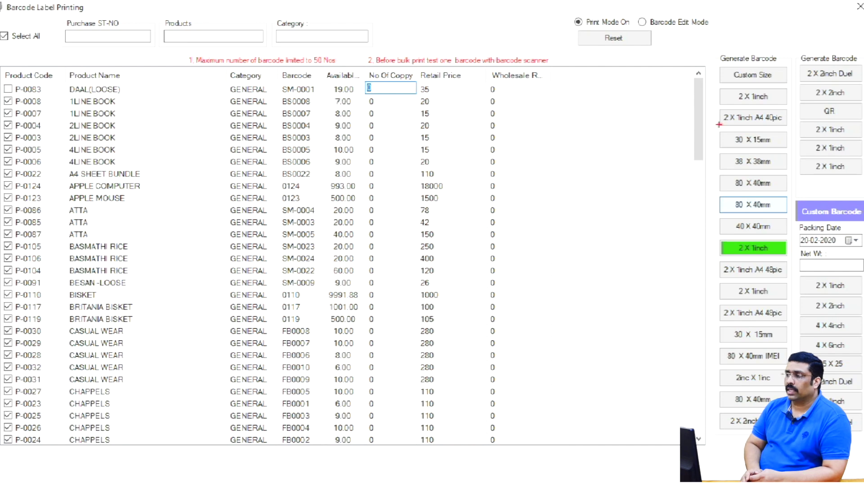
mouse_move(697, 48)
left_mouse_down()
mouse_move(716, 63)
mouse_move(847, 279)
mouse_move(863, 443)
left_mouse_up()
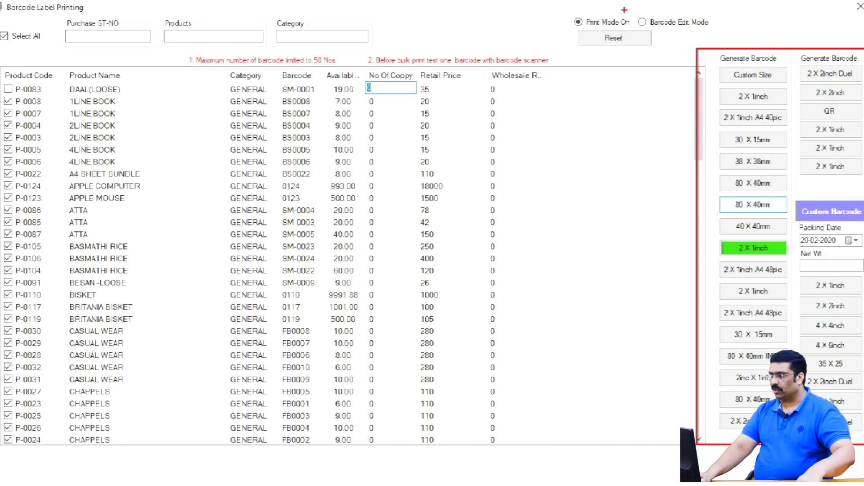
mouse_move(624, 10)
left_mouse_down()
mouse_move(683, 36)
mouse_move(719, 36)
left_mouse_up()
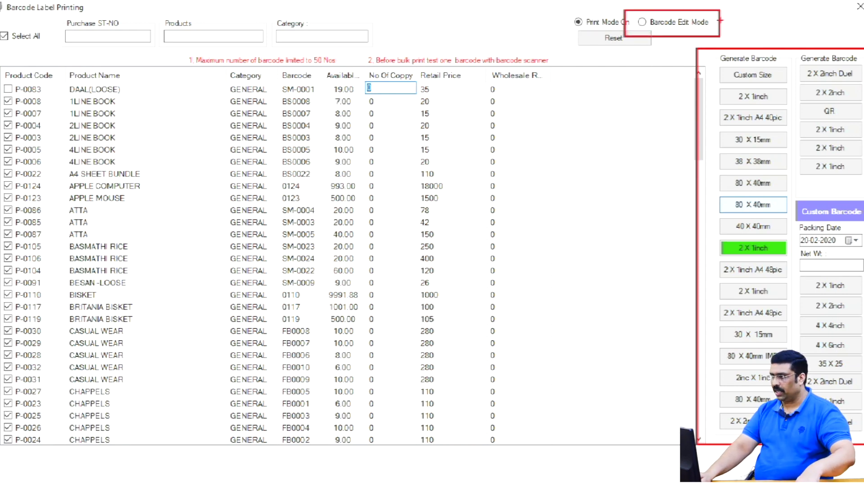
key("Escape")
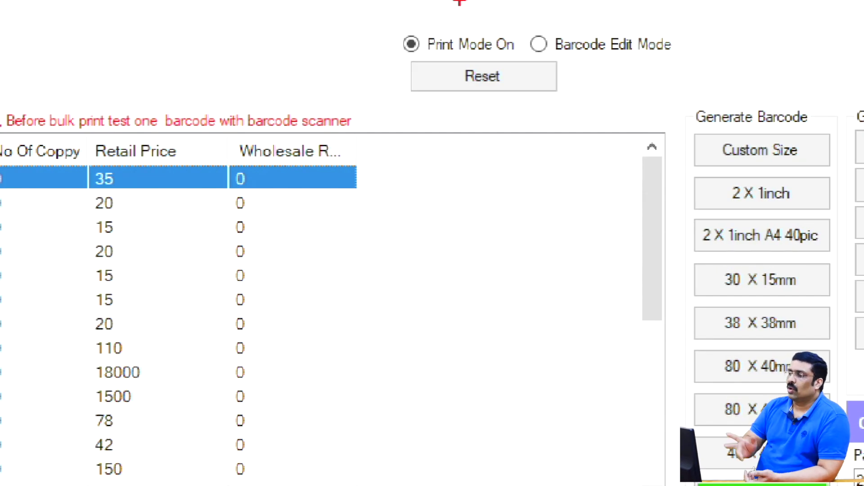
mouse_move(524, 23)
left_mouse_down()
mouse_move(597, 86)
mouse_move(681, 86)
left_mouse_up()
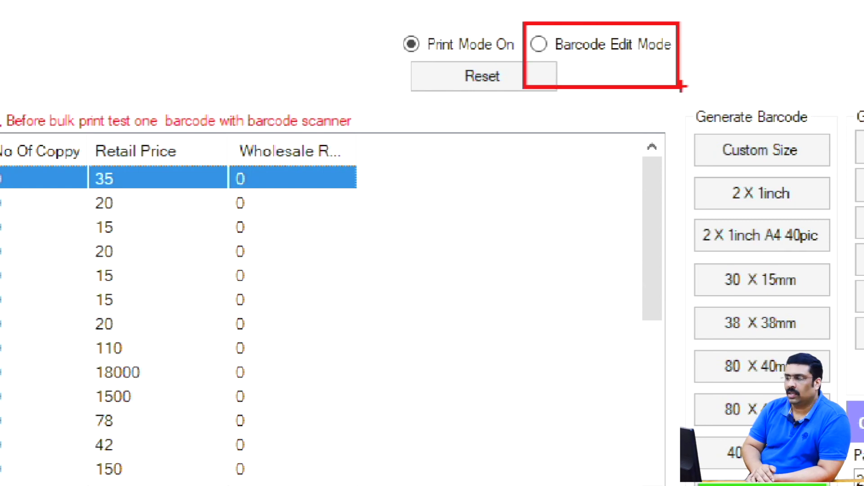
key("Escape")
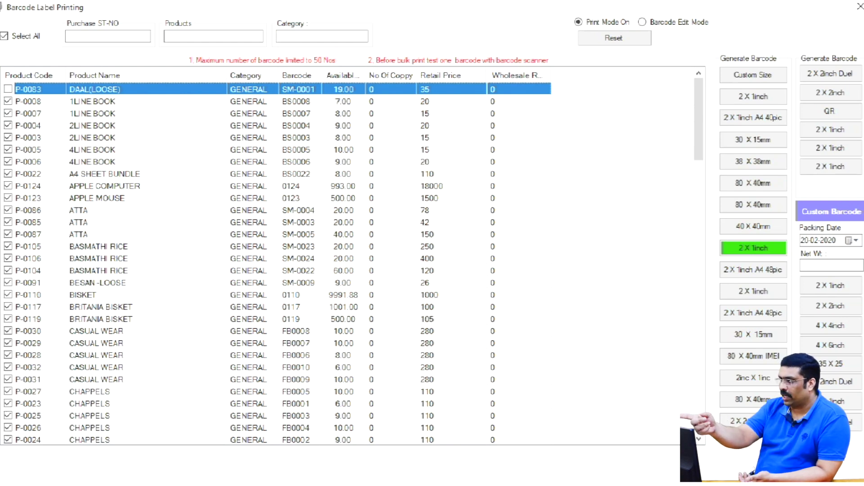
left_click(643, 22)
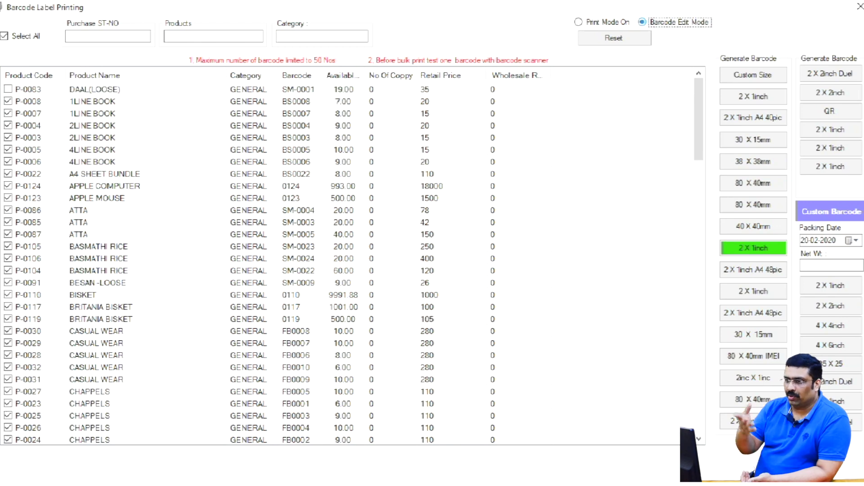
left_click(753, 75)
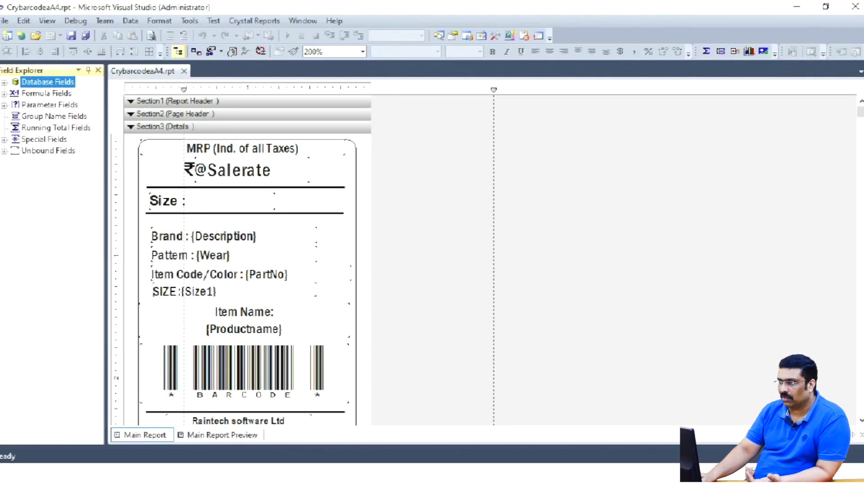
scroll(349, 330, "down", 3)
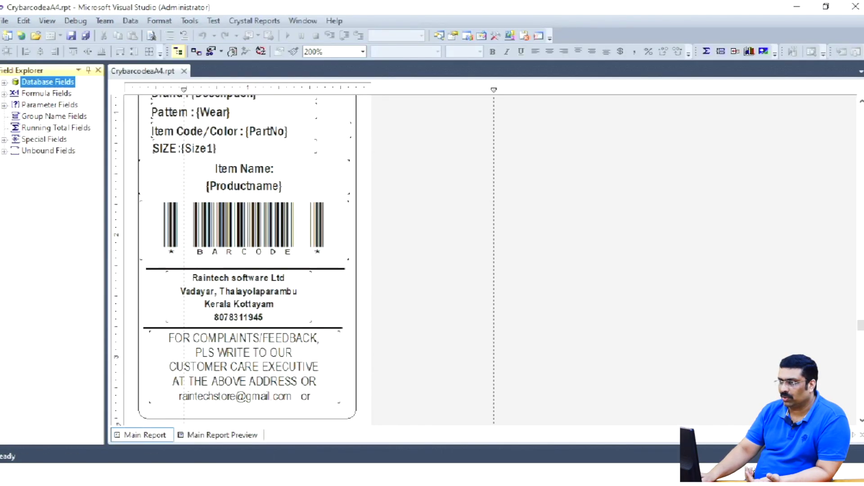
scroll(349, 330, "down", 2)
scroll(349, 330, "up", 5)
scroll(266, 207, "up", 1)
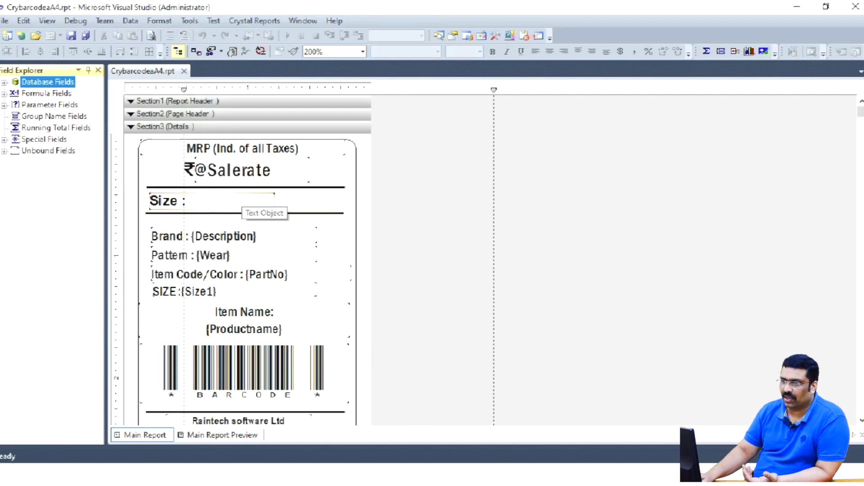
left_click(243, 170)
mouse_move(227, 170)
left_mouse_down()
mouse_move(322, 178)
mouse_move(244, 170)
left_mouse_up()
left_click(253, 222)
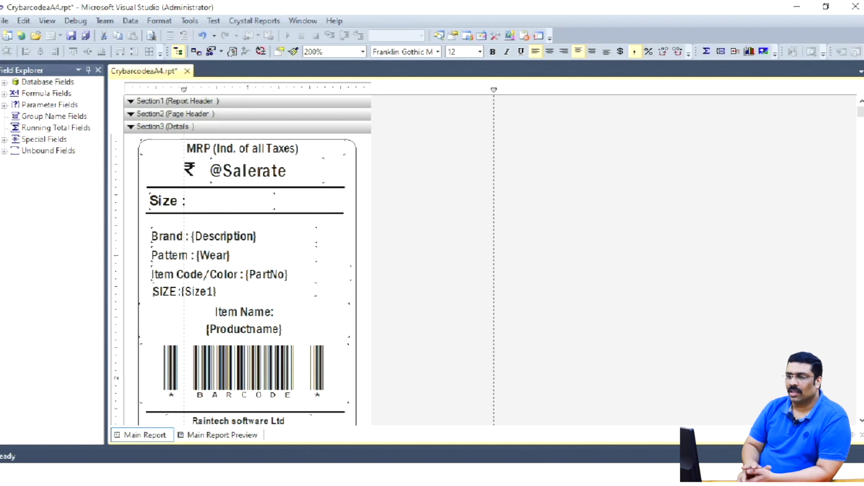
- Place the SellingPrice database field right of Size, then close the designer without saving
double_click(47, 82)
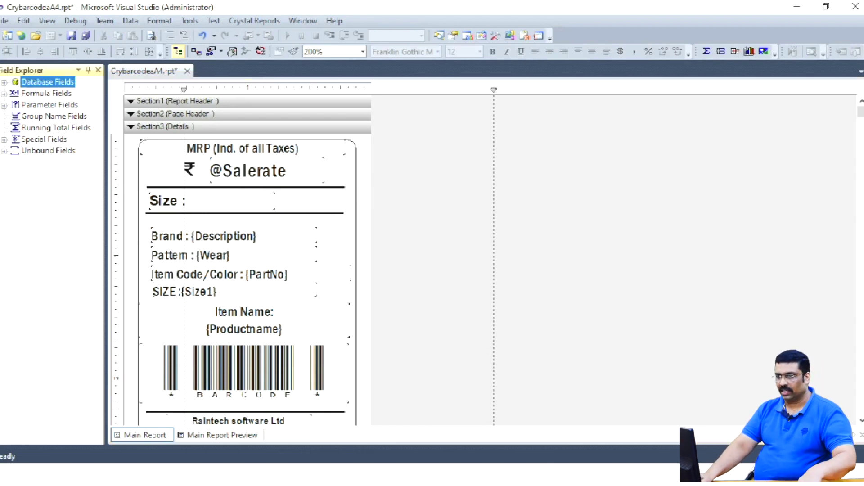
double_click(48, 93)
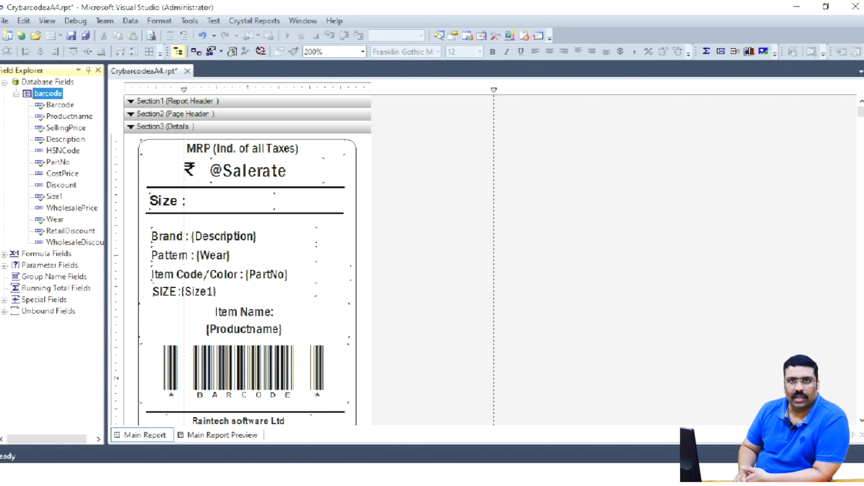
left_click_drag(66, 128, 279, 194)
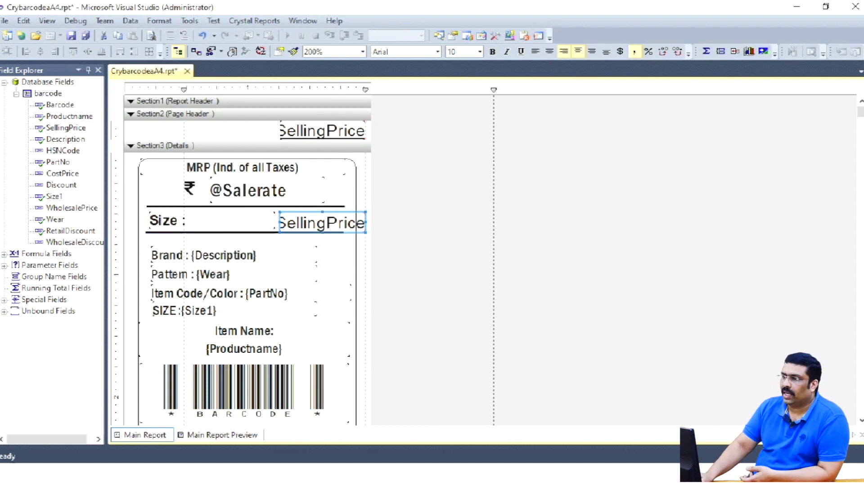
left_click(855, 7)
left_click(478, 314)
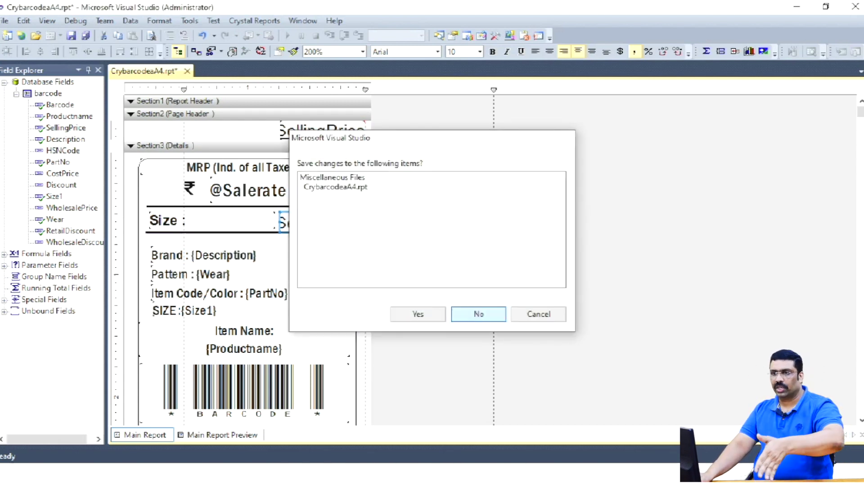
- Switch Barcode Label Printing to Print Mode On
left_click(604, 22)
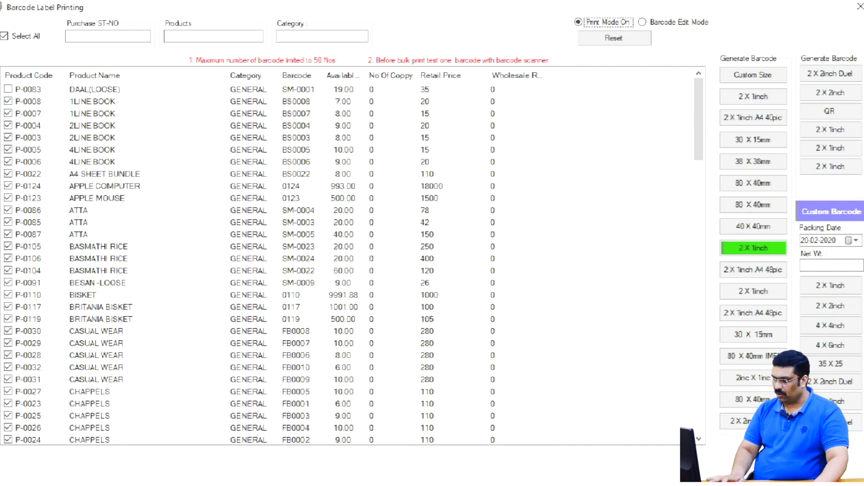
key("ctrl+2")
mouse_move(366, 80)
left_mouse_down()
mouse_move(390, 202)
mouse_move(397, 416)
left_mouse_up()
key("Escape")
- Set copies to 2 for DAAL(LOOSE) and 1 for each 1LINE BOOK, then generate the labels
double_click(378, 89)
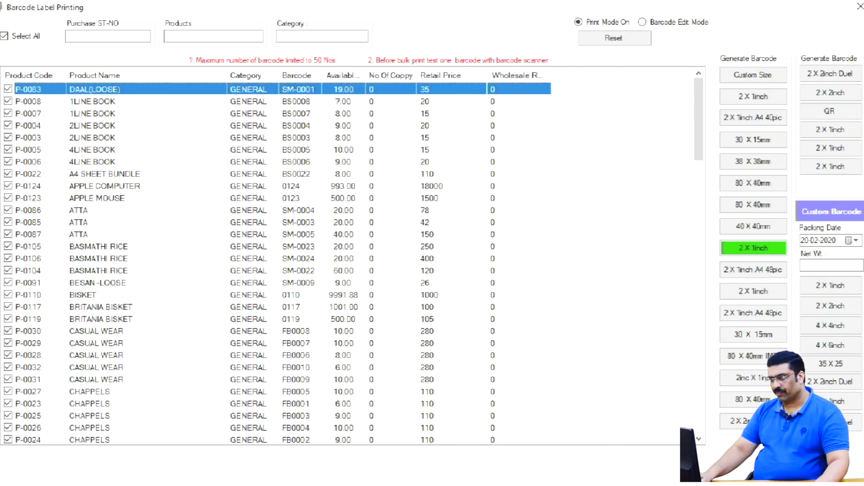
key("BackSpace")
type("2")
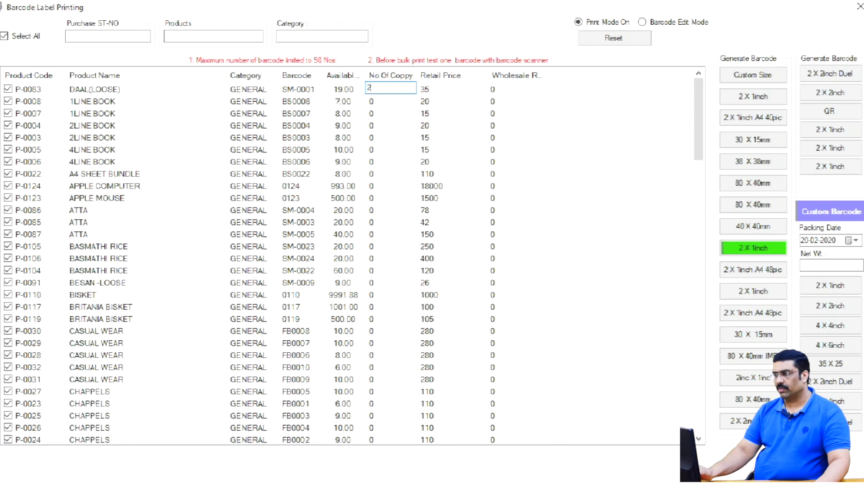
key("Return")
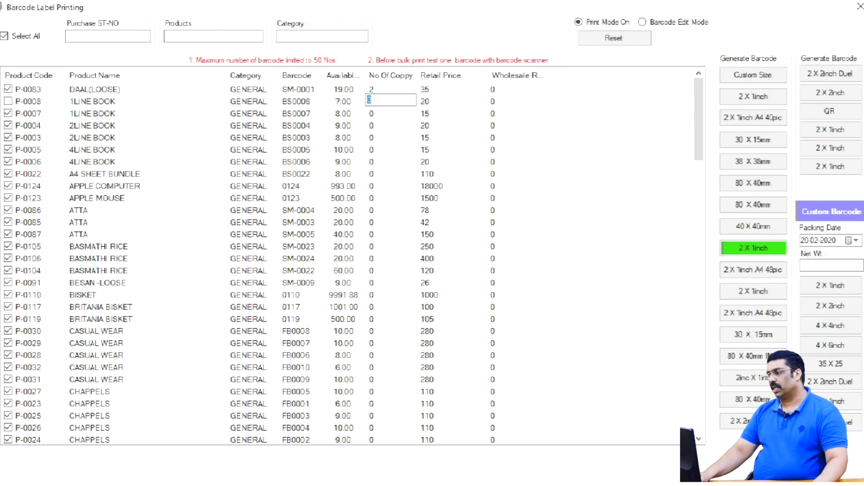
type("1")
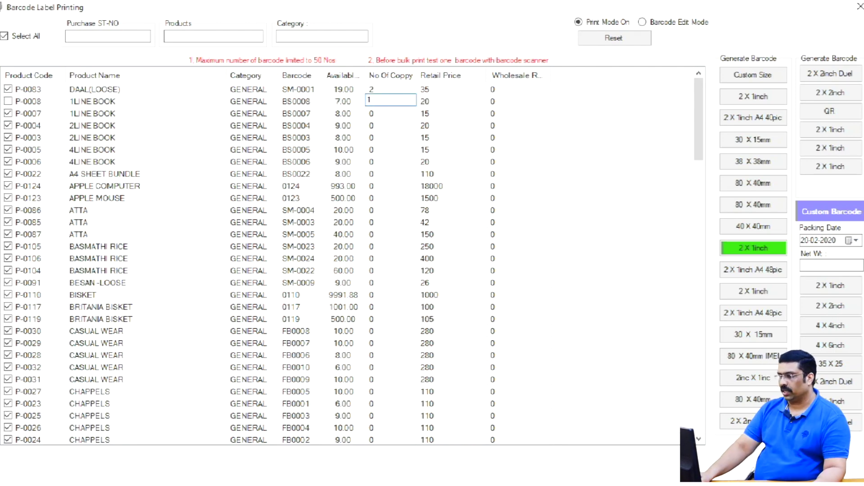
key("Return")
type("1")
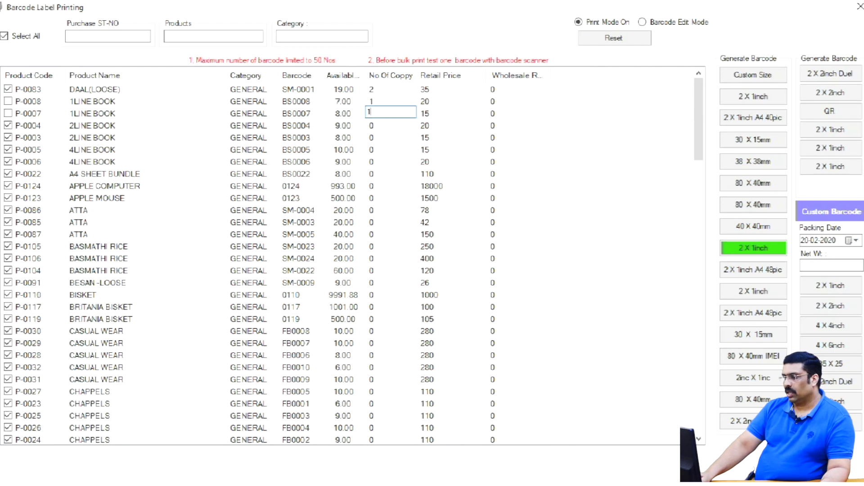
key("Return")
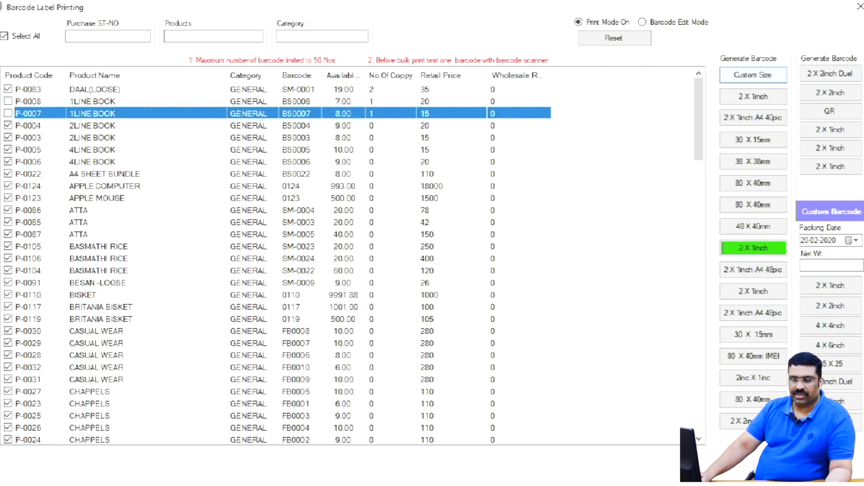
key("Return")
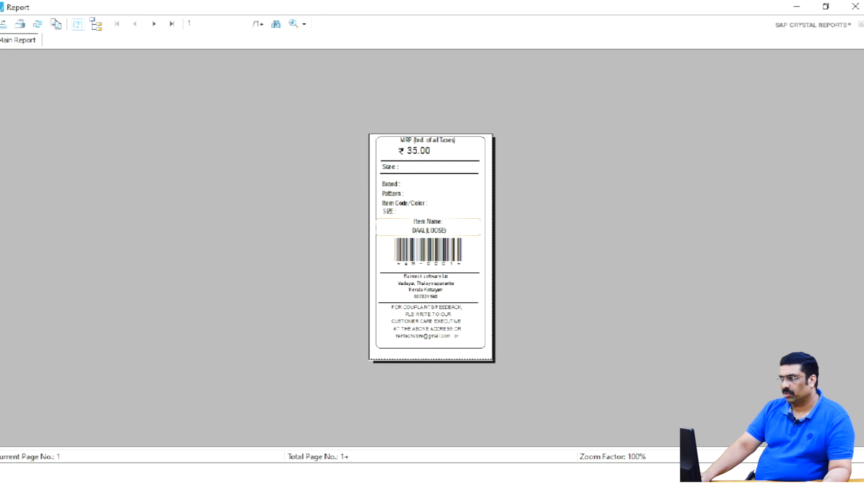
- Zoom the label preview to 300% and inspect the Item Name and 35.00 price fields
left_click(428, 227)
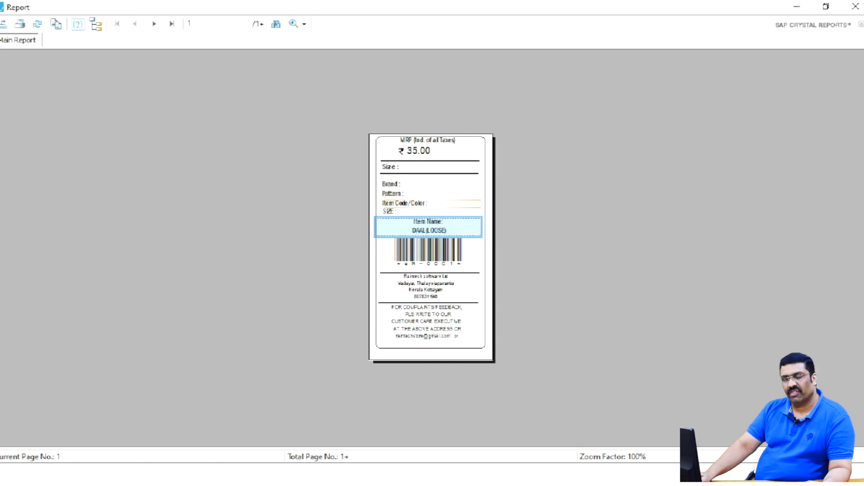
left_click(304, 24)
left_click(318, 82)
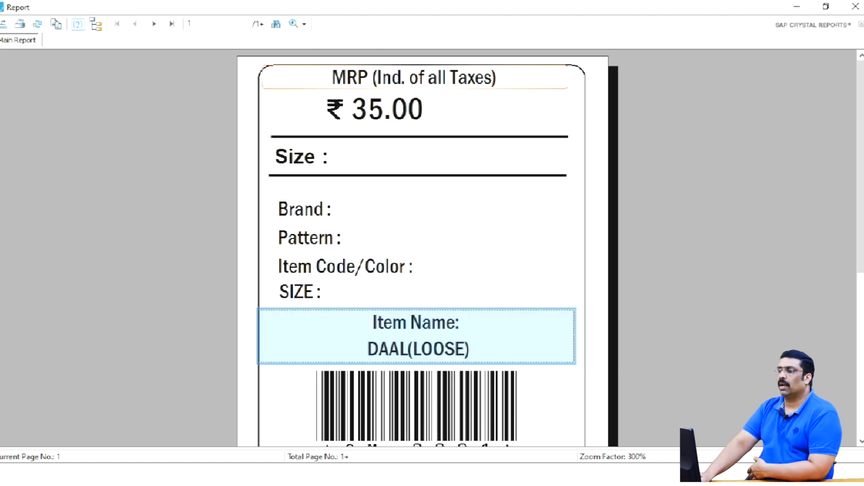
scroll(423, 248, "down", 2)
key("Tab")
key("Tab")
key("Tab")
key("Tab")
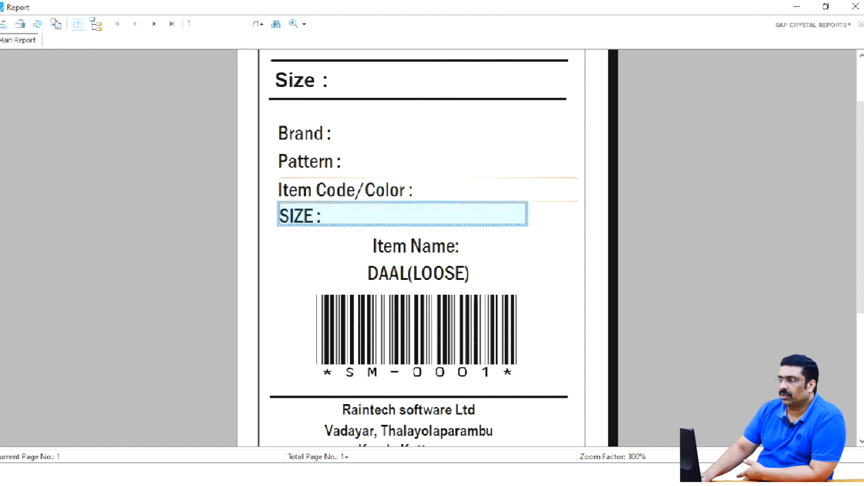
scroll(423, 248, "up", 2)
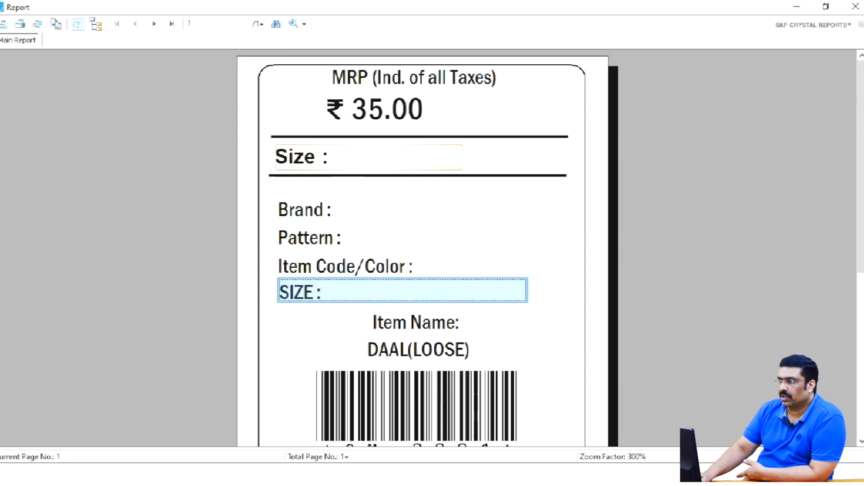
left_click(441, 114)
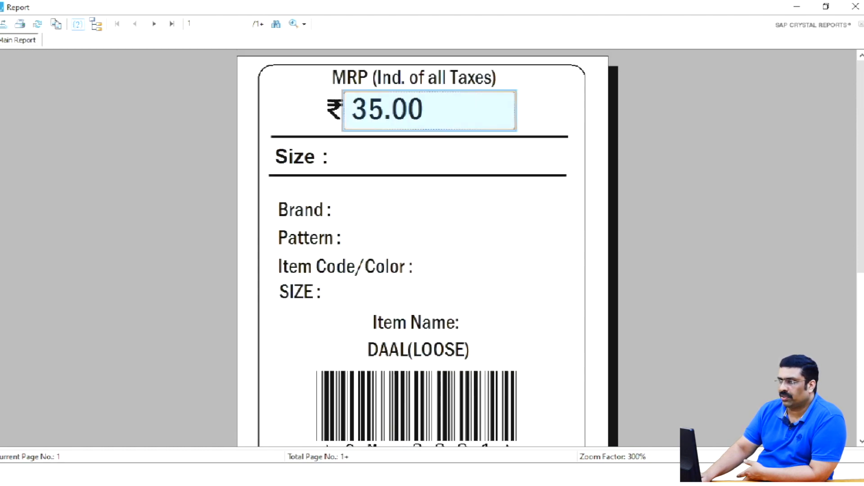
- Browse the label pages from the last back to the first and on to the third
left_click(172, 24)
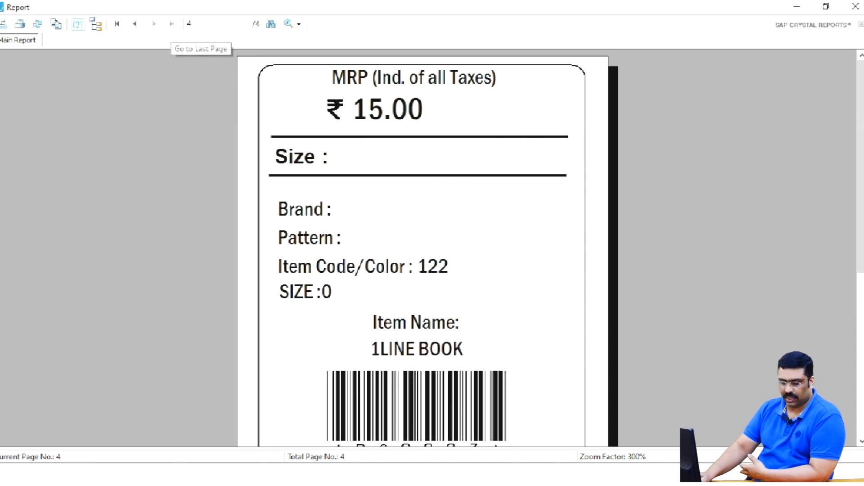
left_click(135, 24)
left_click(135, 24)
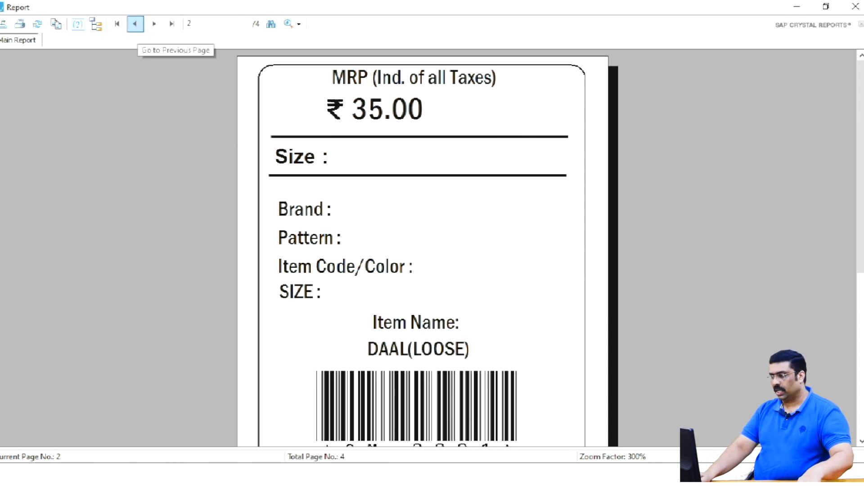
left_click(135, 24)
left_click(154, 23)
left_click(153, 23)
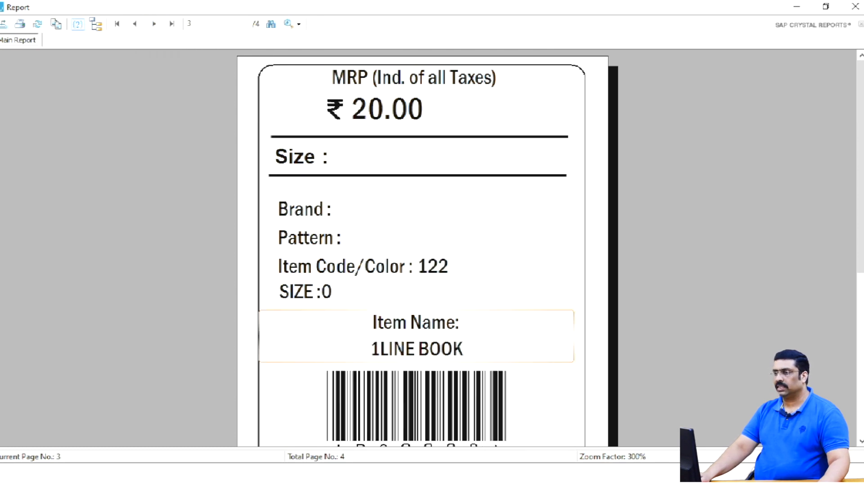
- Reduce the preview zoom to 150%, then close the Crystal Reports label preview
mouse_move(374, 335)
left_mouse_down()
mouse_move(415, 360)
mouse_move(470, 370)
left_mouse_up()
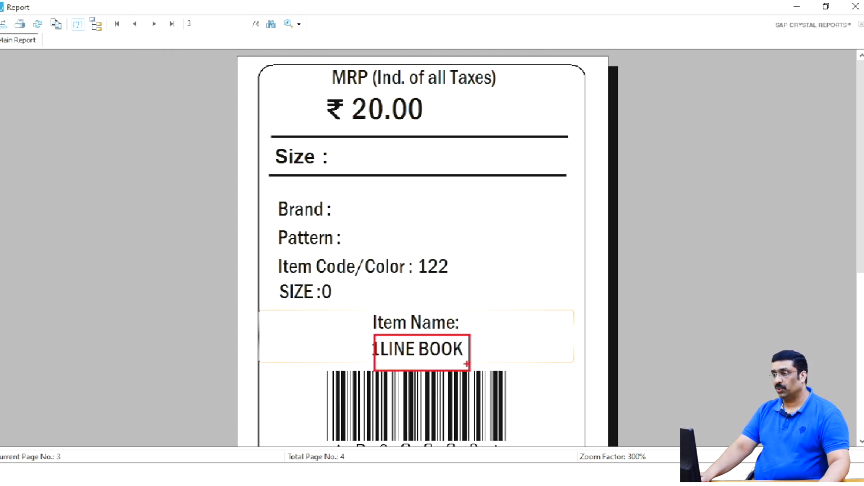
key("Escape")
scroll(473, 345, "down", 5)
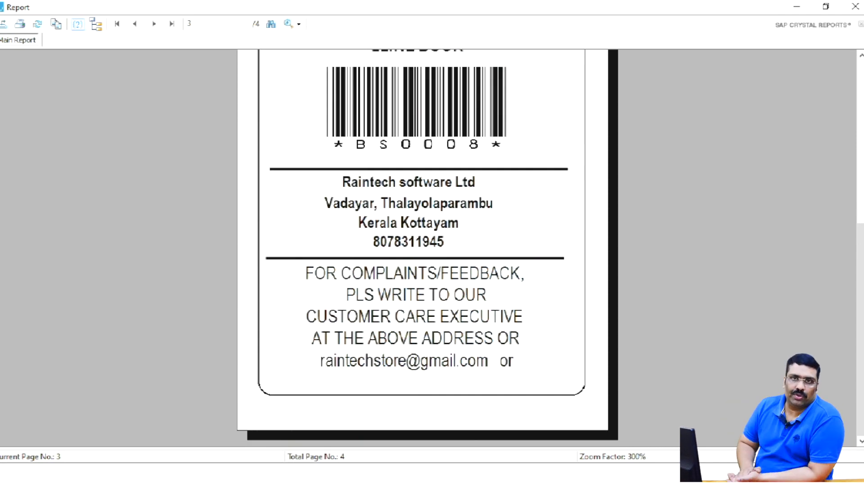
left_click(293, 23)
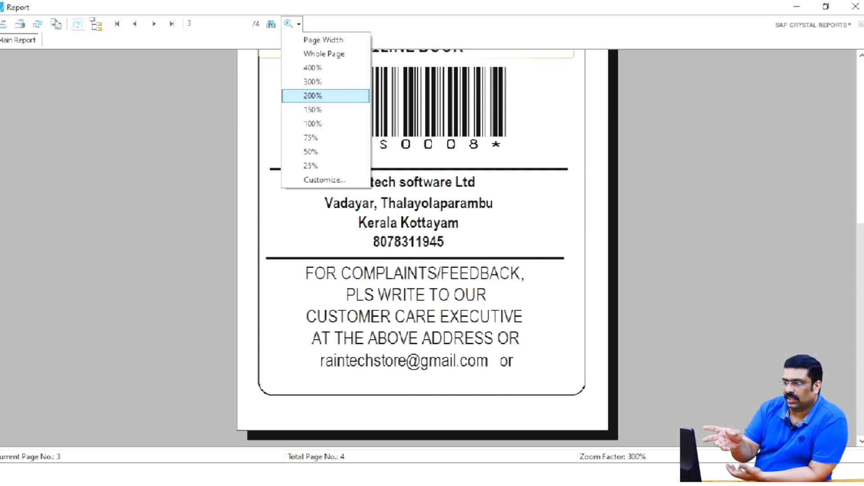
left_click(312, 110)
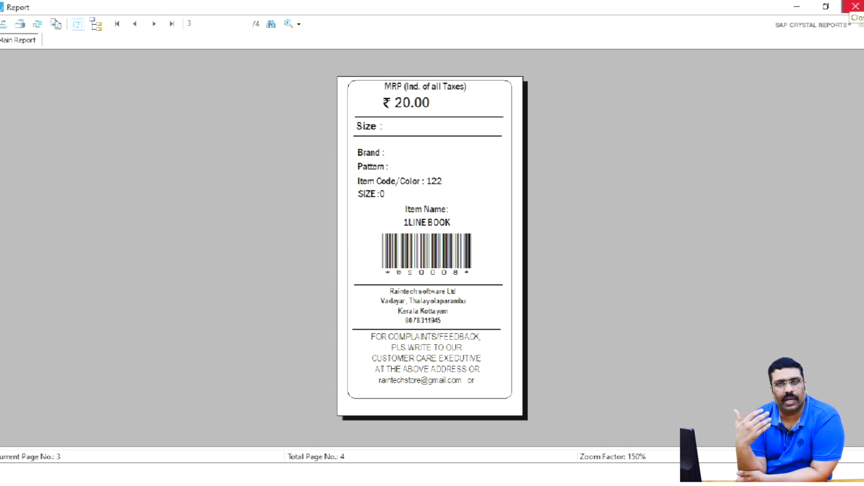
left_click(855, 7)
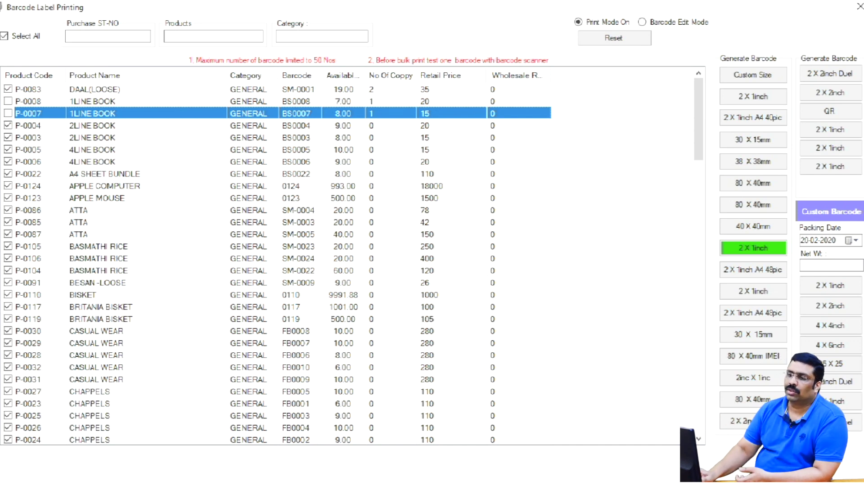
- Close Barcode Label Printing and start a new sale from the Main Menu
left_click(859, 6)
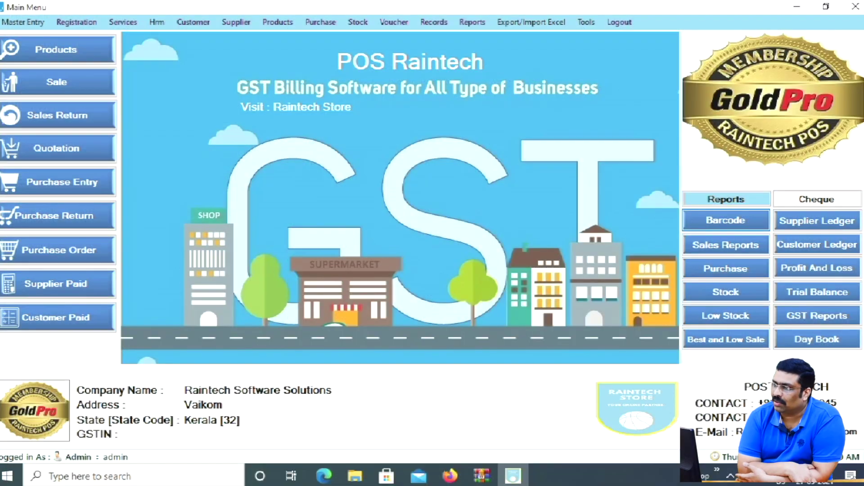
left_click(57, 82)
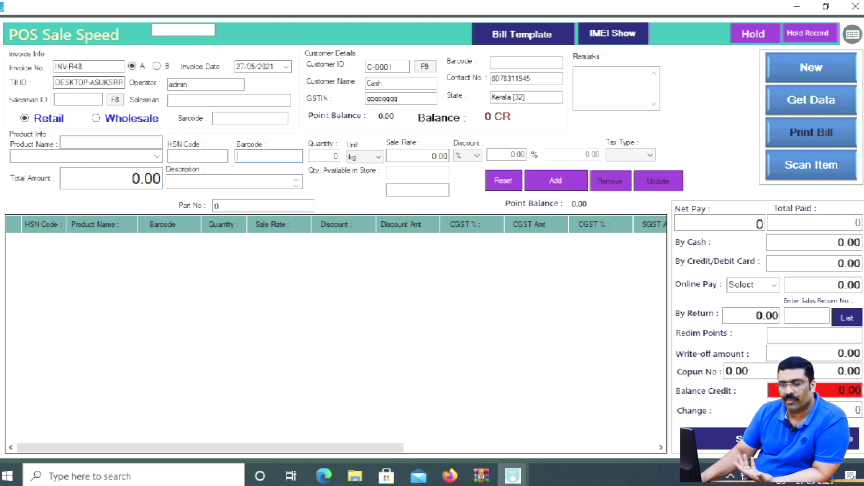
- Keep retail pricing and add one ATTA to the bill
left_click(96, 118)
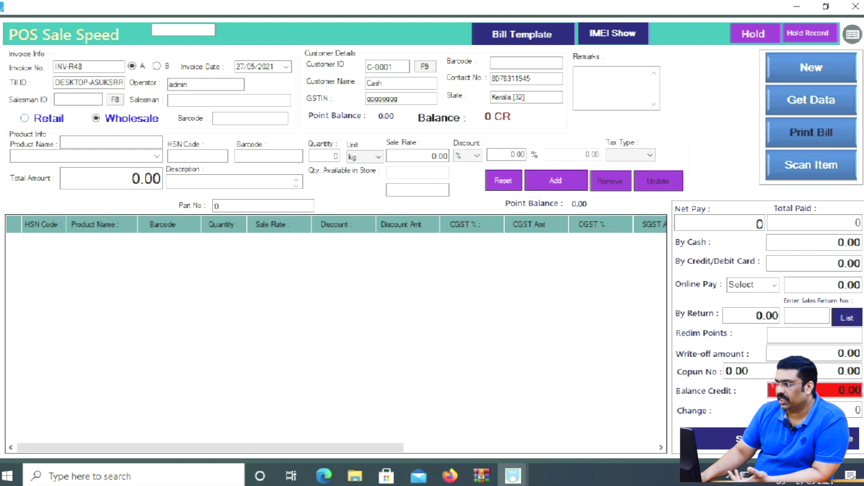
left_click(25, 118)
left_click(157, 156)
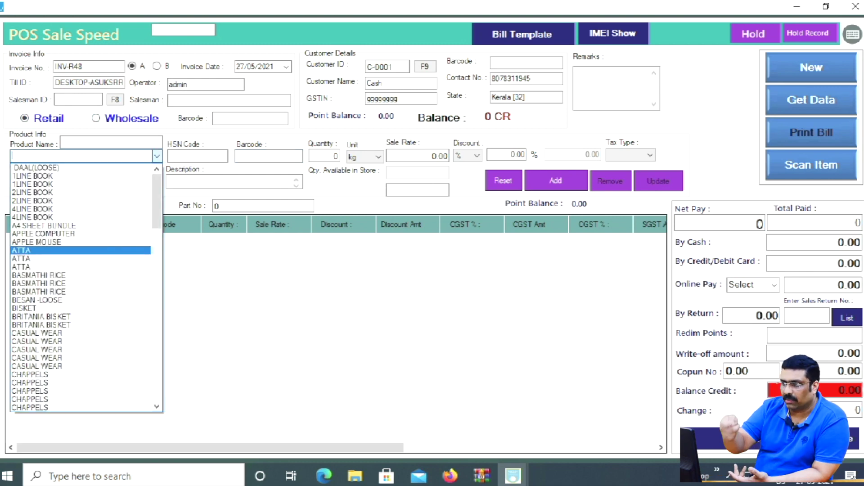
key("Return")
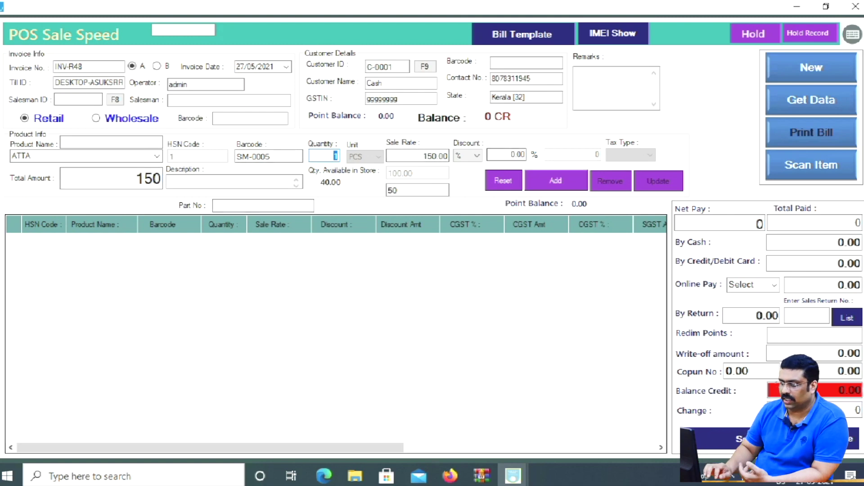
key("Return")
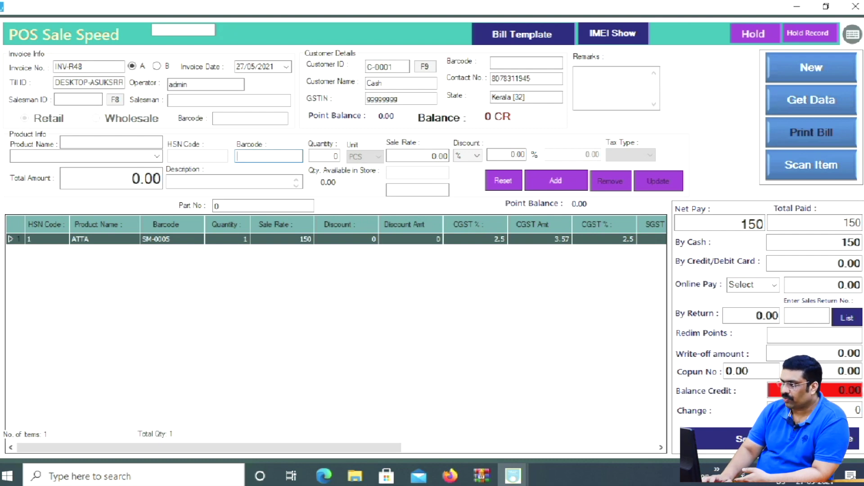
- Edit the ATTA line's sale rate to 2500 and recalculate its total
key("F2")
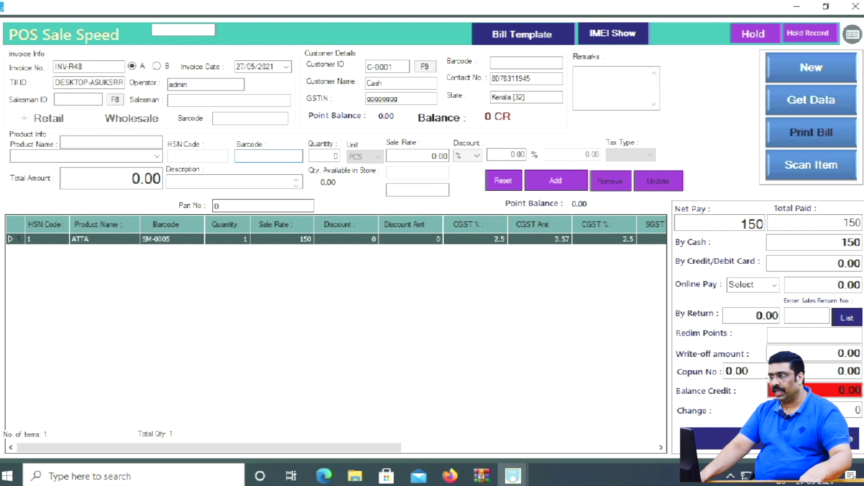
key("Return")
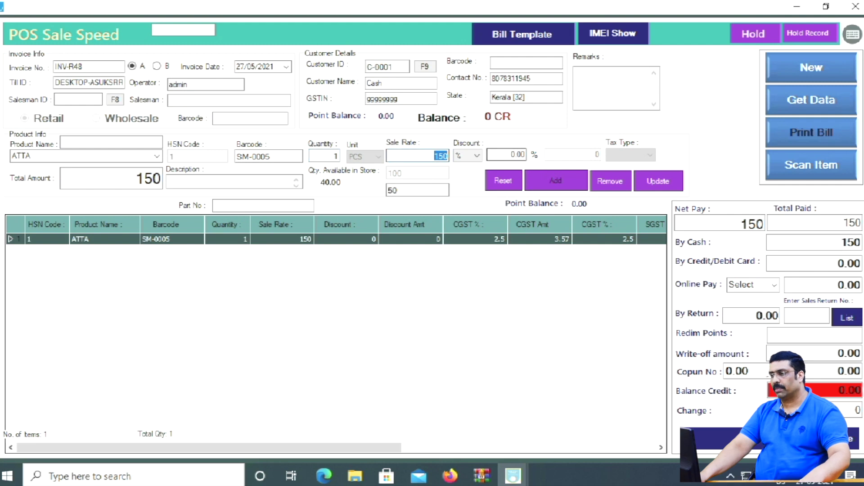
type("2500")
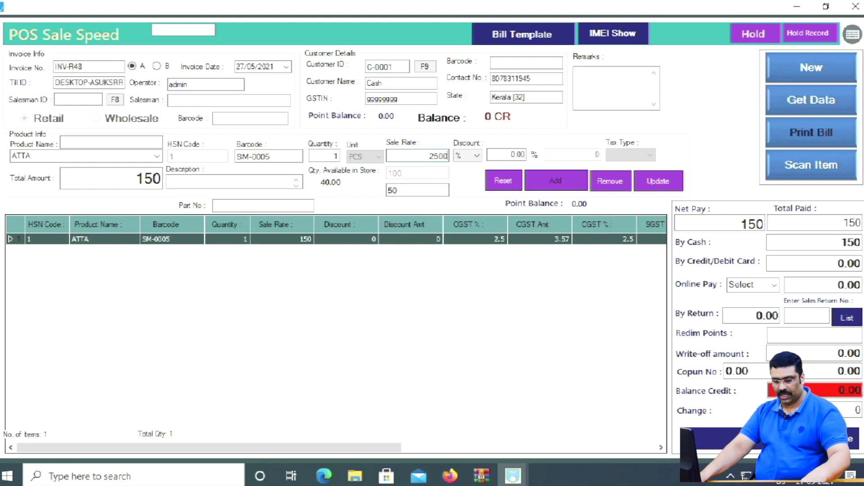
key("ctrl+1")
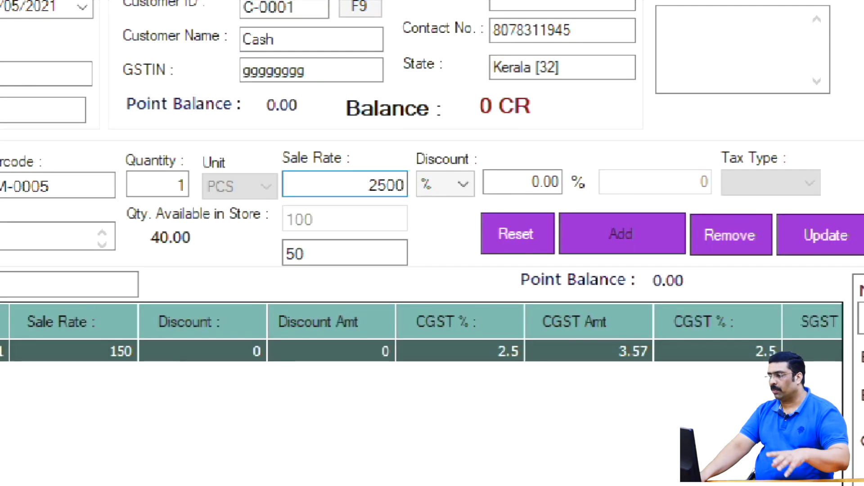
left_click(415, 161)
left_click_drag(294, 161, 416, 220)
key("Escape")
key("Return")
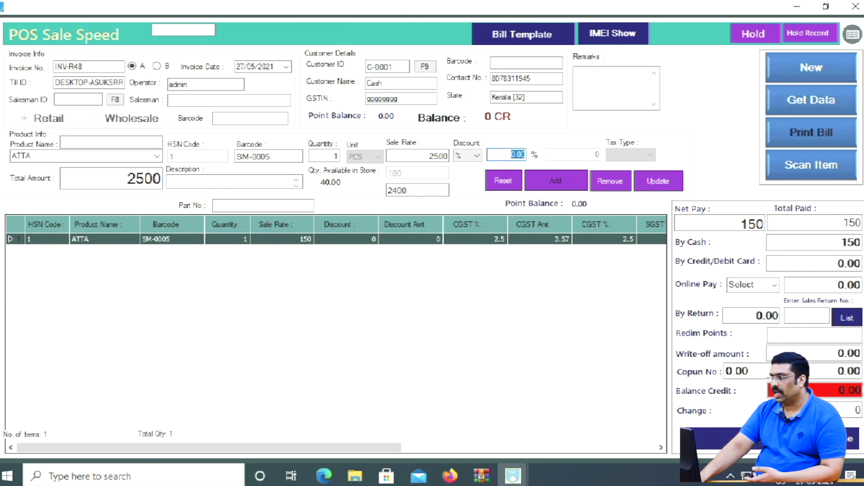
- Review the customer list and the A4 and Thermal bill template options, then close the sale screen
left_click(425, 67)
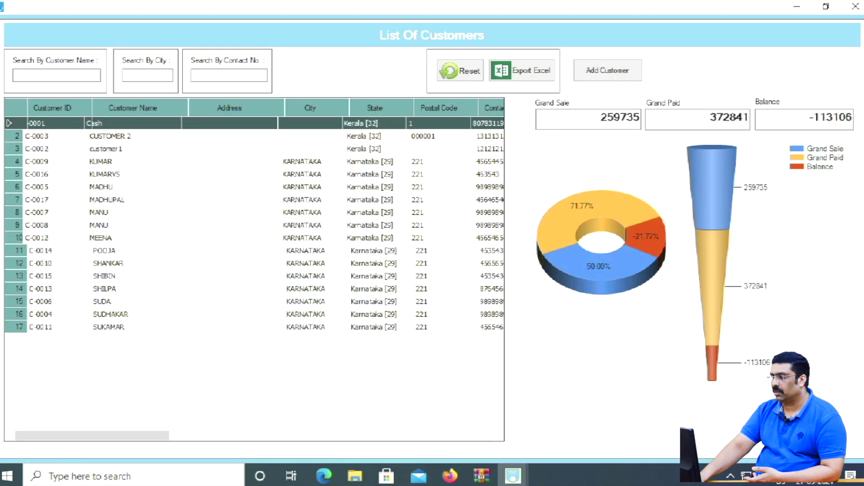
left_click(856, 6)
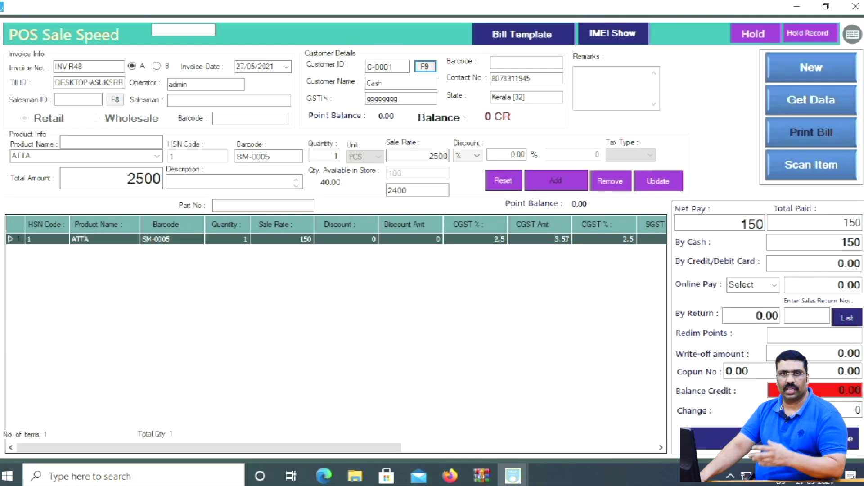
left_click(522, 34)
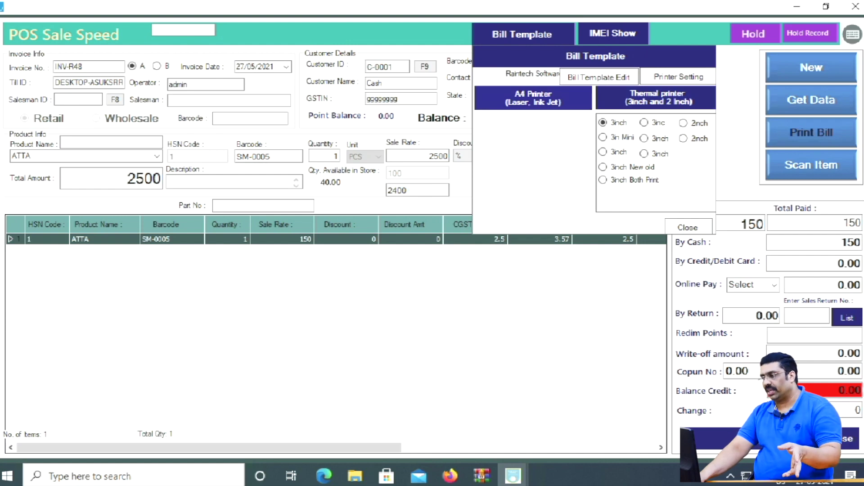
left_click(533, 98)
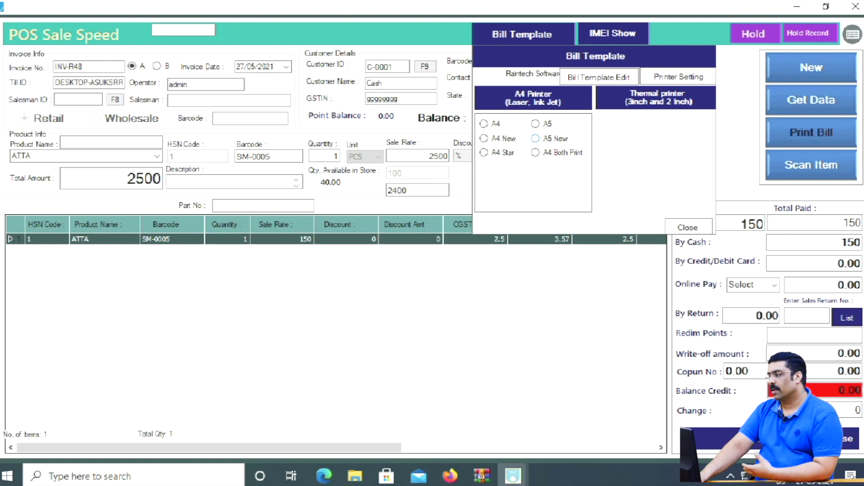
left_click(656, 98)
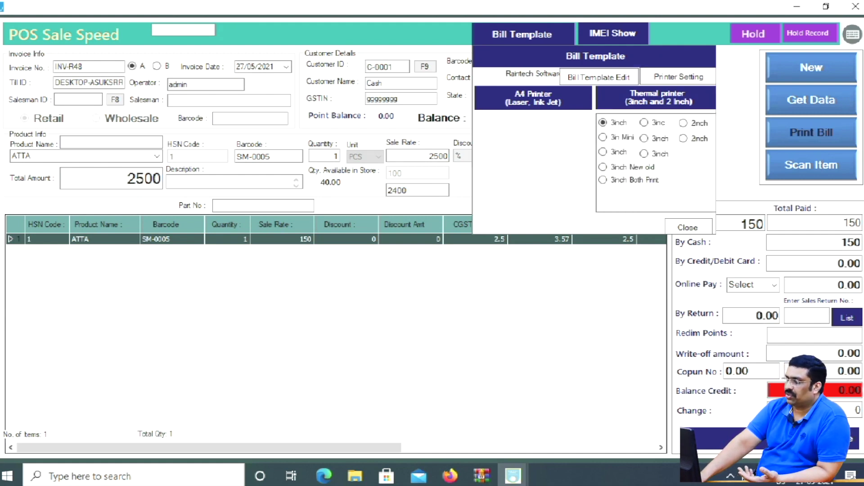
left_click(688, 228)
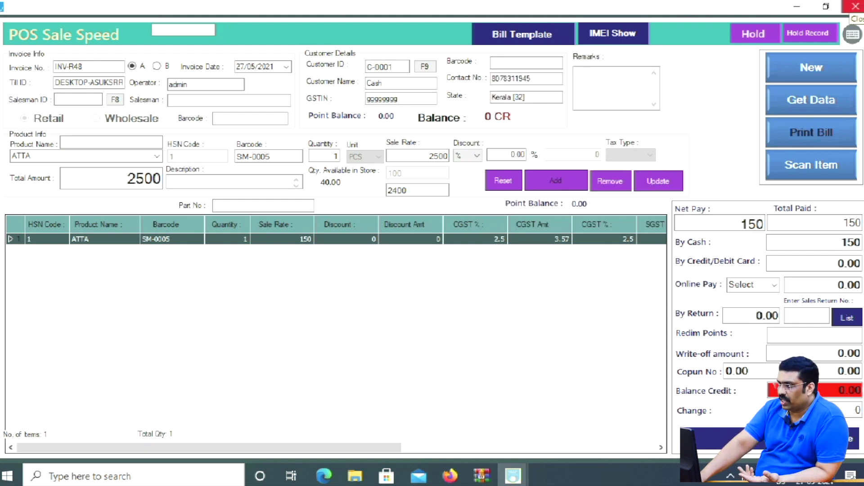
left_click(855, 6)
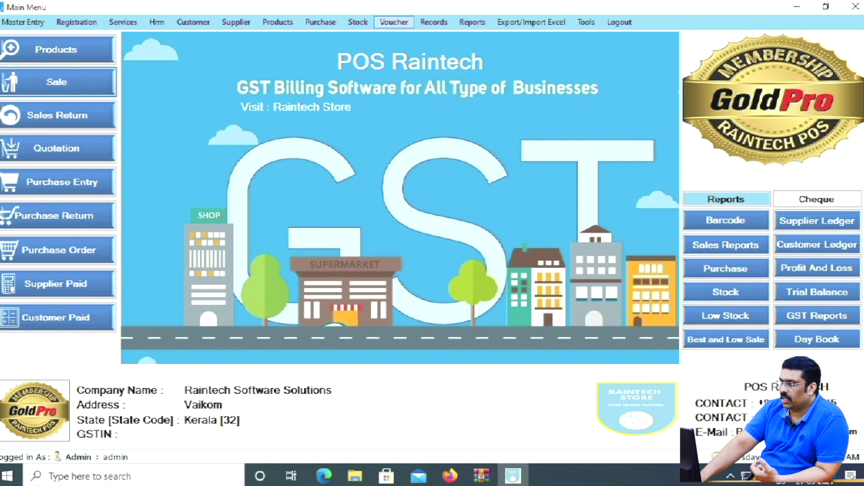
- Load the GST sales invoice list, close it, and start a new sale with 2LINE BOOK
left_click(434, 22)
mouse_move(518, 204)
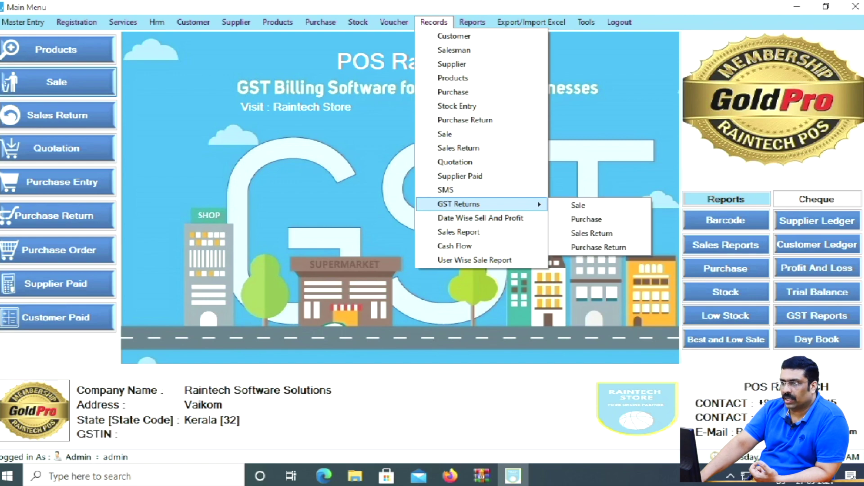
left_click(581, 204)
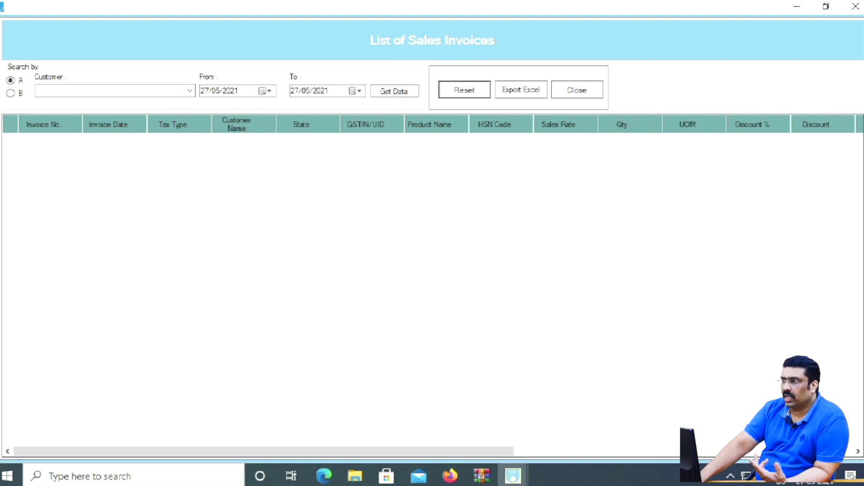
left_click(394, 92)
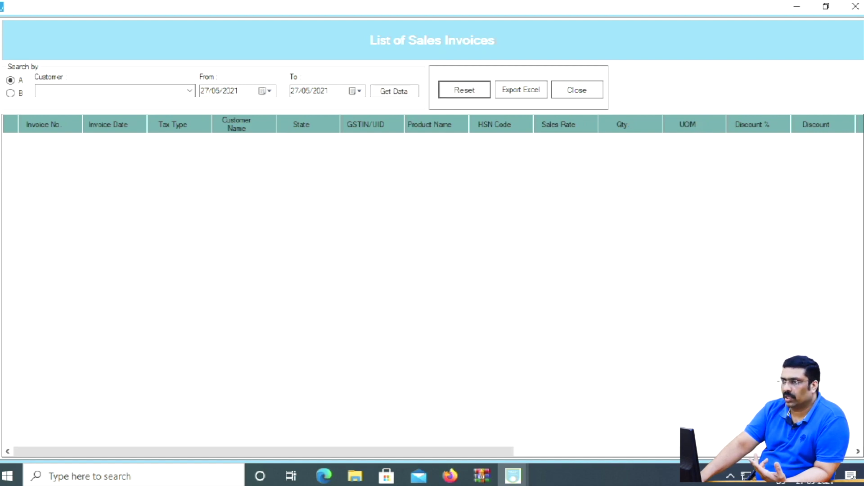
left_click(856, 6)
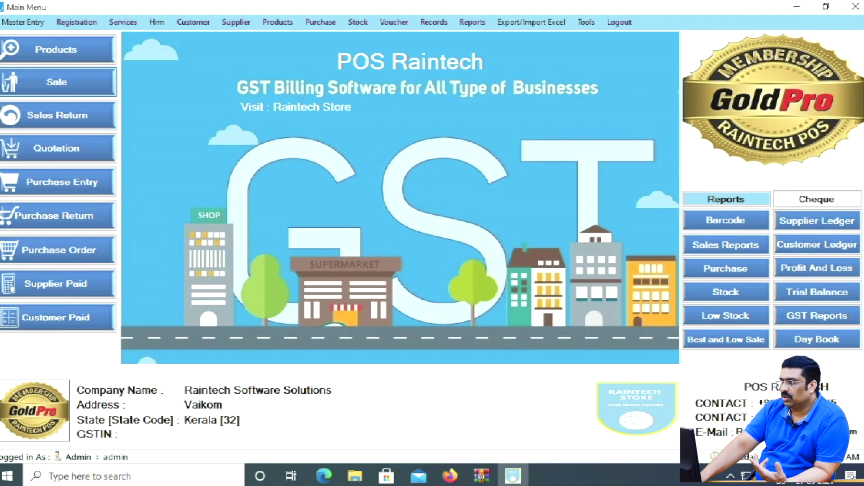
left_click(62, 83)
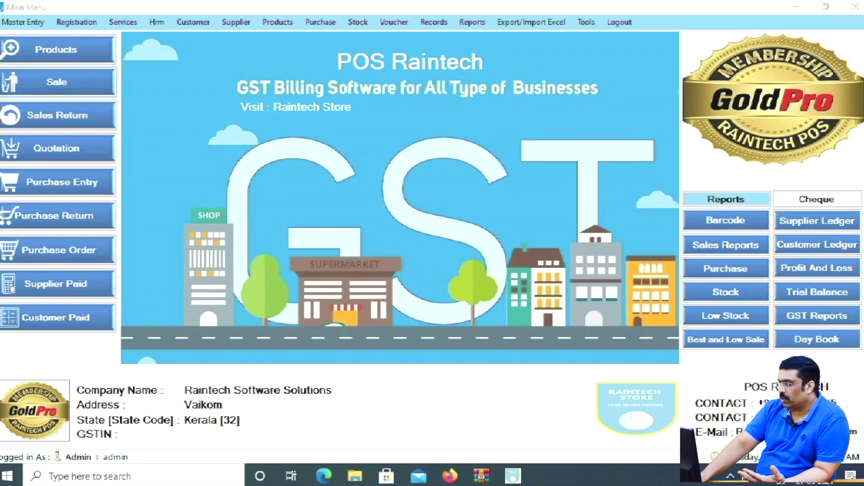
key("Return")
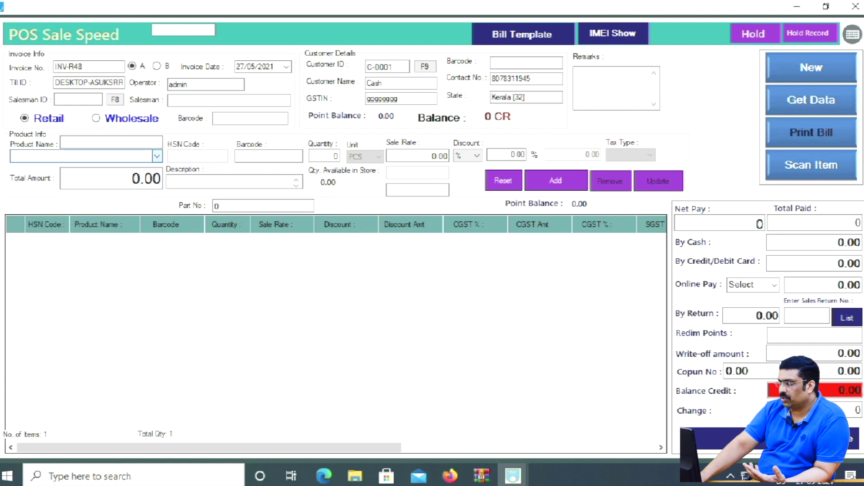
- Add 2LINE BOOK at 15 and save the bill without sending WhatsApp, then close the sale screen
key("Return")
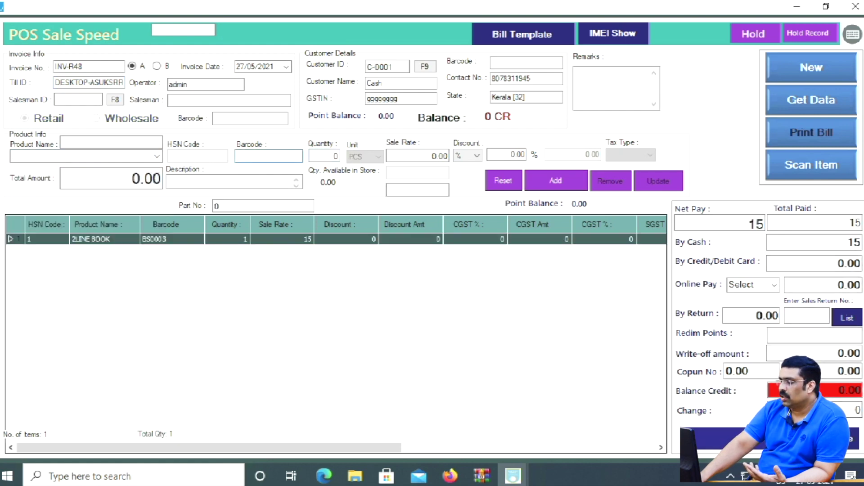
key("Return")
key("Return")
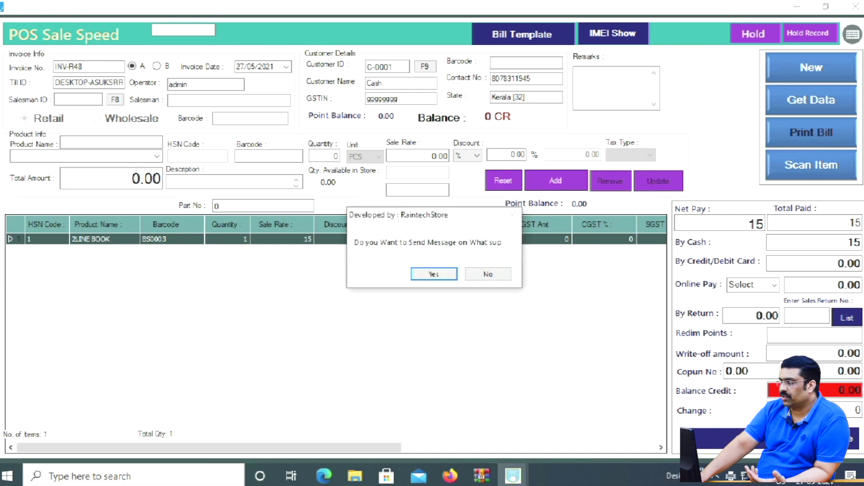
key("Right")
left_click(489, 274)
left_click(412, 274)
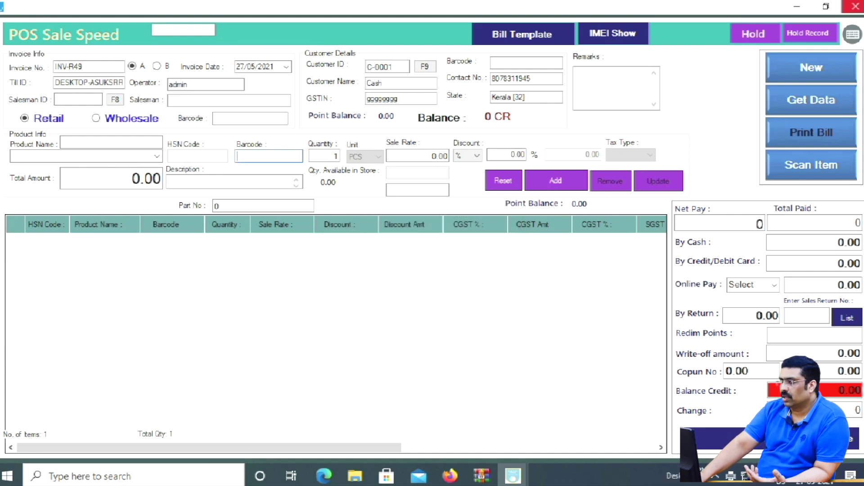
left_click(855, 6)
left_click(434, 22)
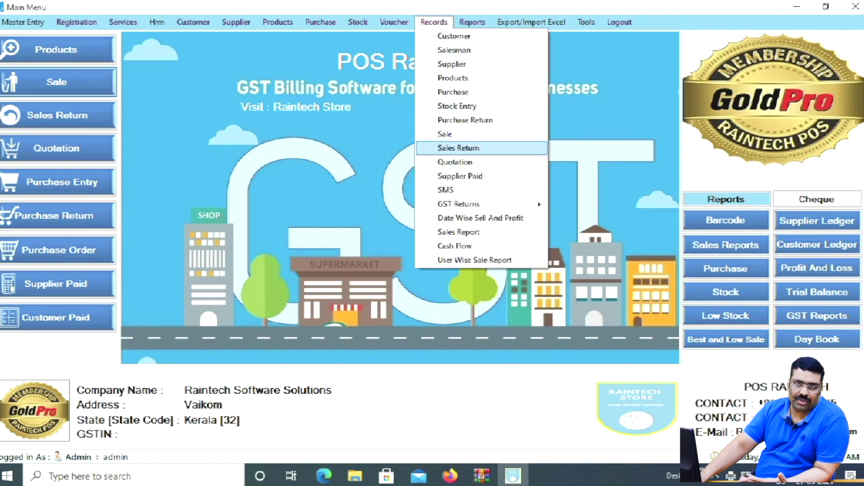
- Load the 27/05/2021 GST sales invoices showing INV-R48 and export them to Excel
mouse_move(459, 204)
left_click(578, 205)
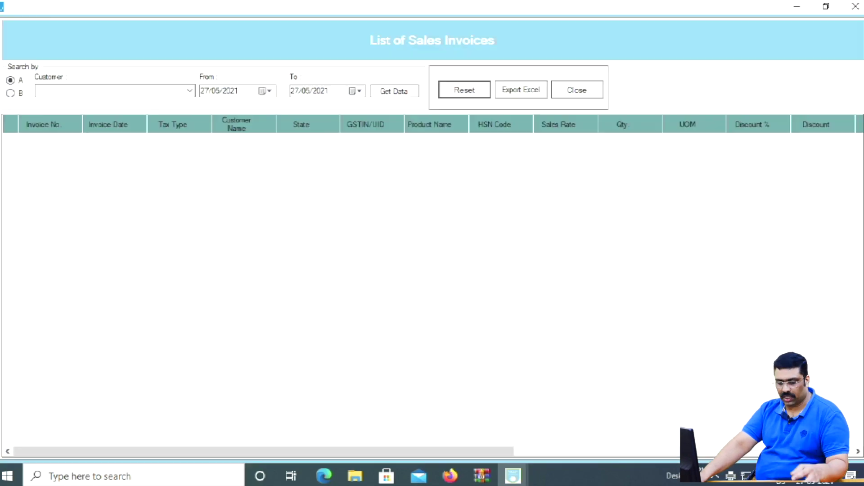
left_click(395, 91)
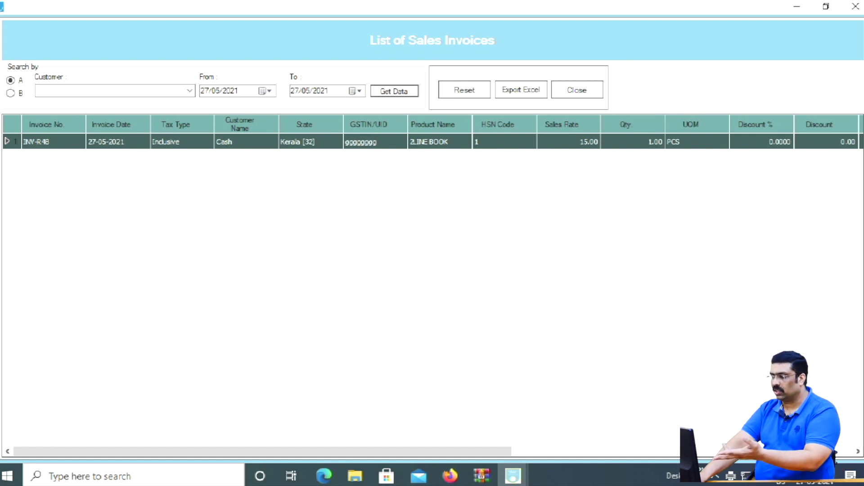
key("ctrl+2")
left_click_drag(496, 71, 554, 104)
key("Escape")
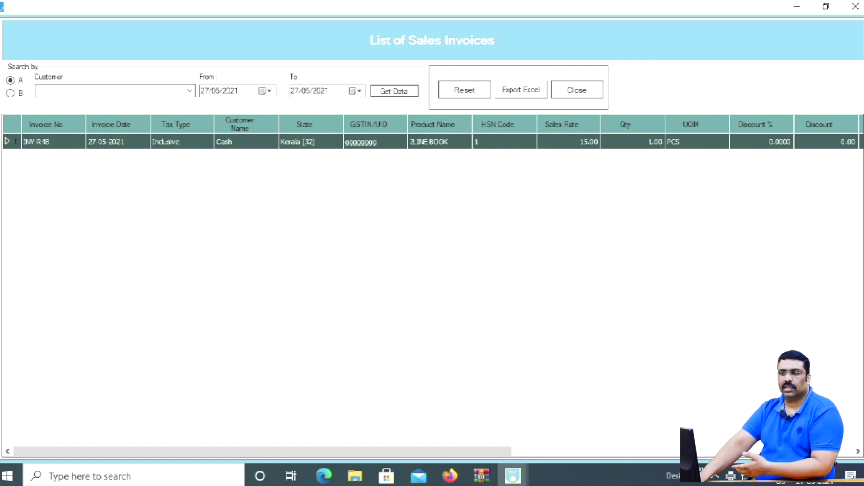
left_click(522, 90)
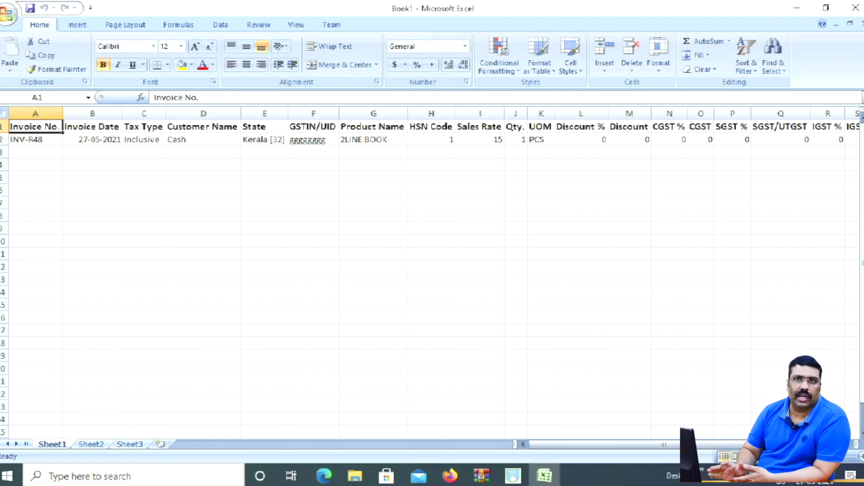
- Close the exported Excel workbook without saving, then close the sales invoice list
left_click(856, 8)
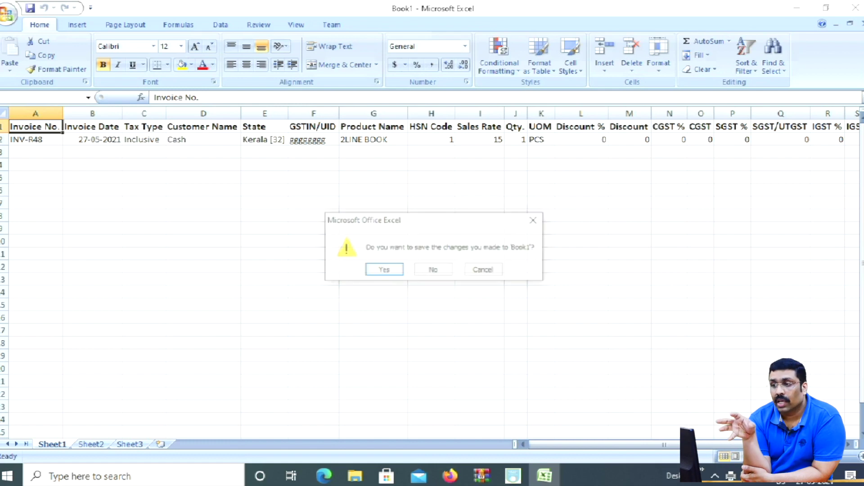
left_click(434, 271)
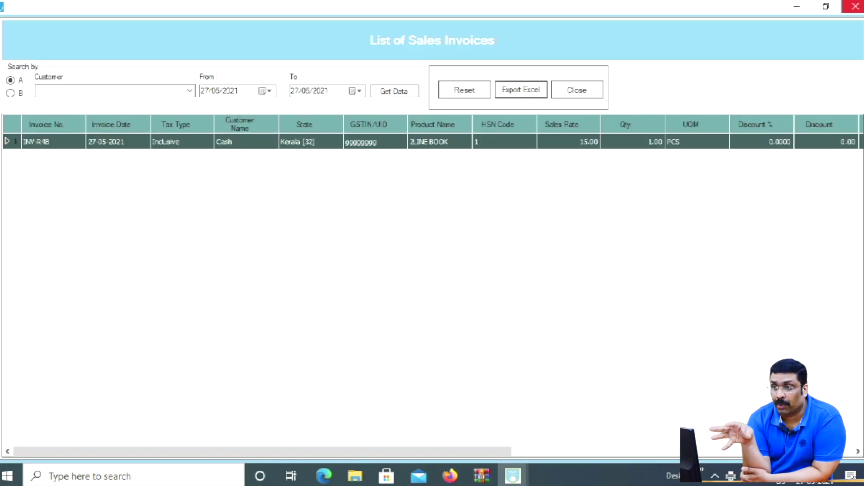
left_click(856, 6)
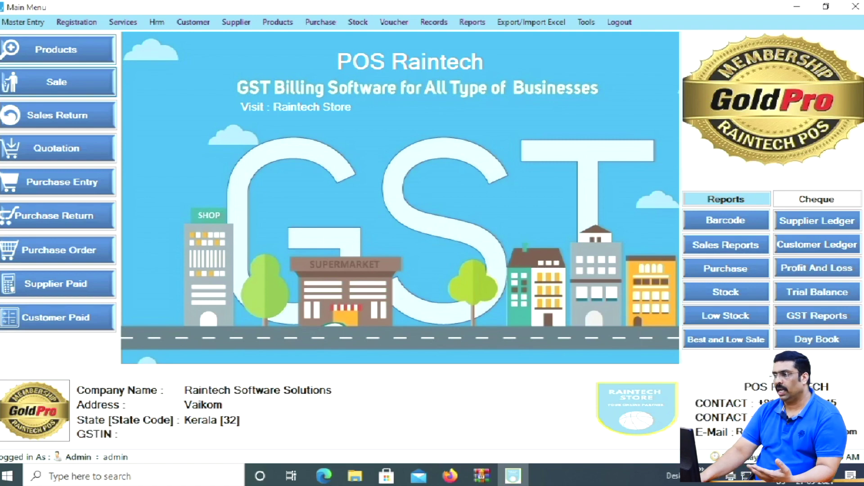
- Open the sale screen's Bill Template settings and view the template editor choices
left_click(57, 82)
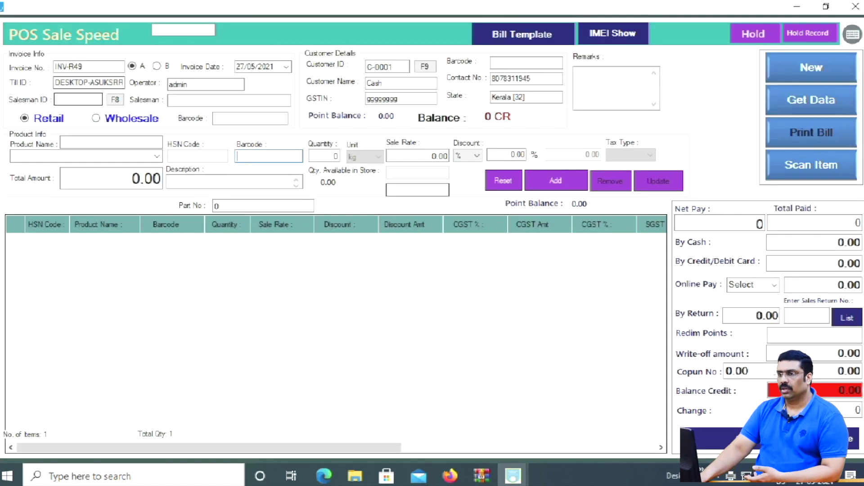
left_click(522, 34)
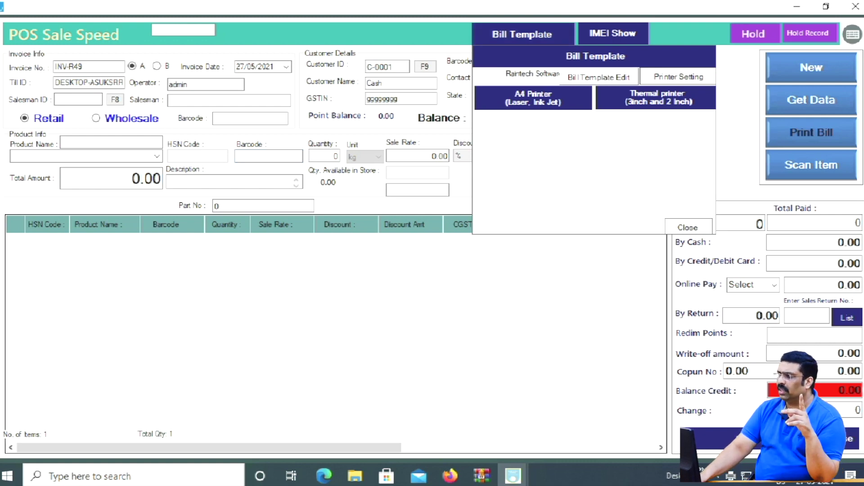
left_click(598, 77)
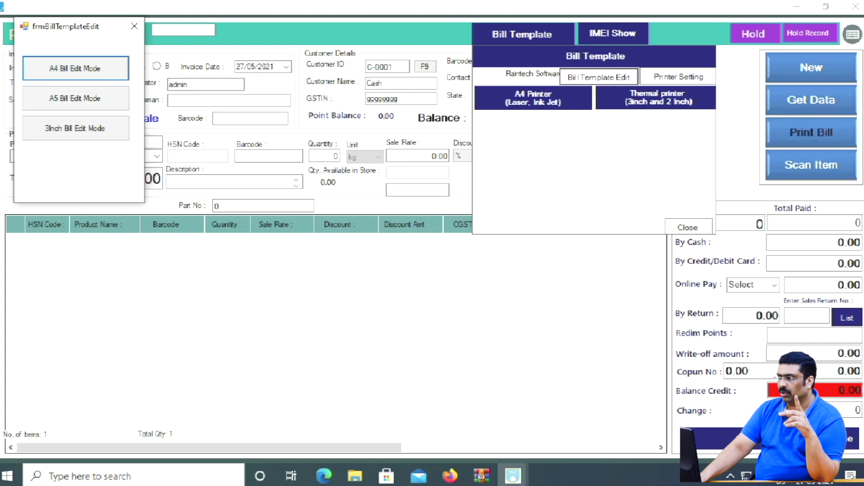
left_click(134, 26)
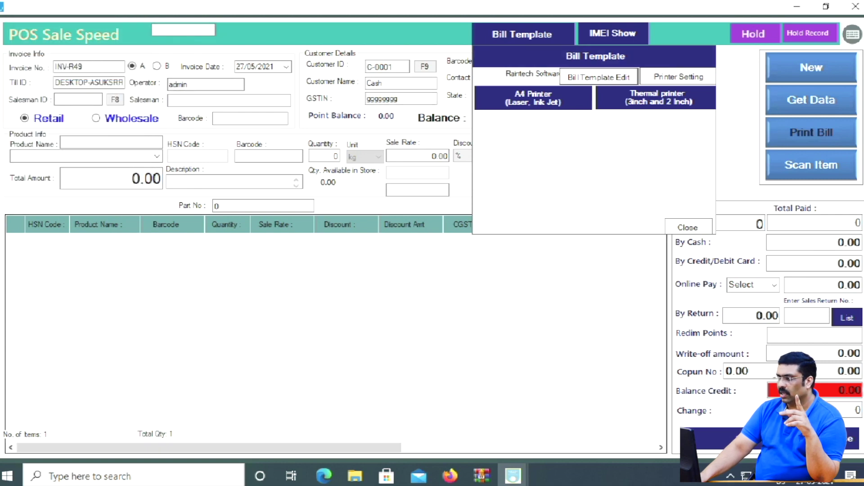
- Change the EPSON printer type from Thermal Printer to Laser Printer and save it
left_click(678, 77)
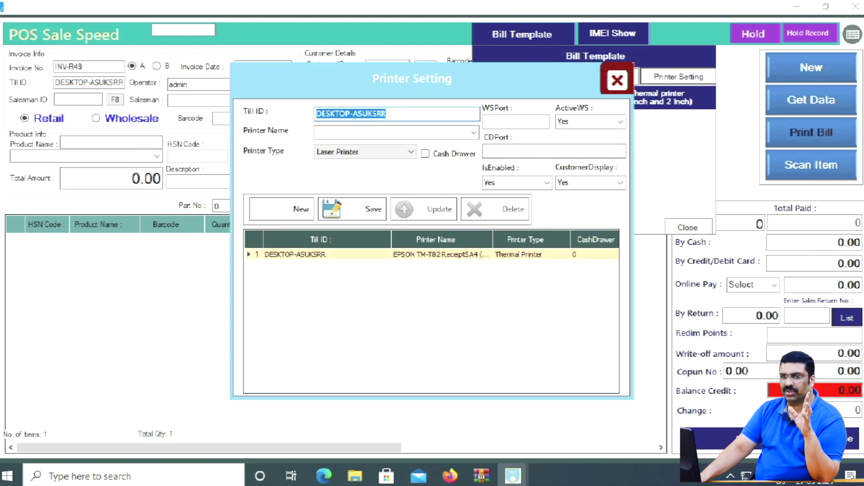
left_click(436, 254)
left_click(410, 152)
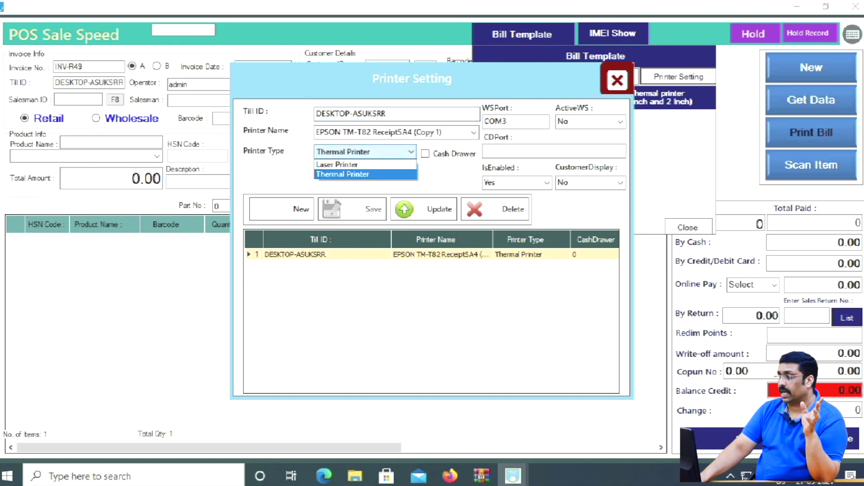
left_click(367, 164)
left_click(424, 209)
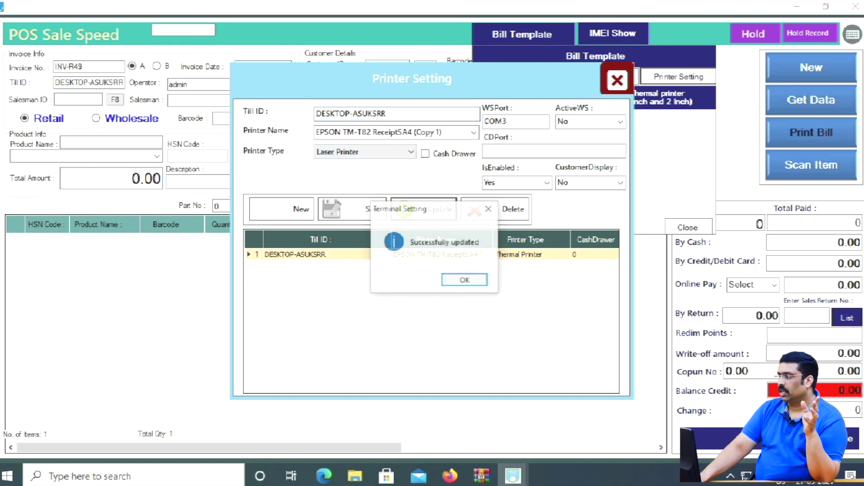
left_click(464, 280)
left_click(617, 80)
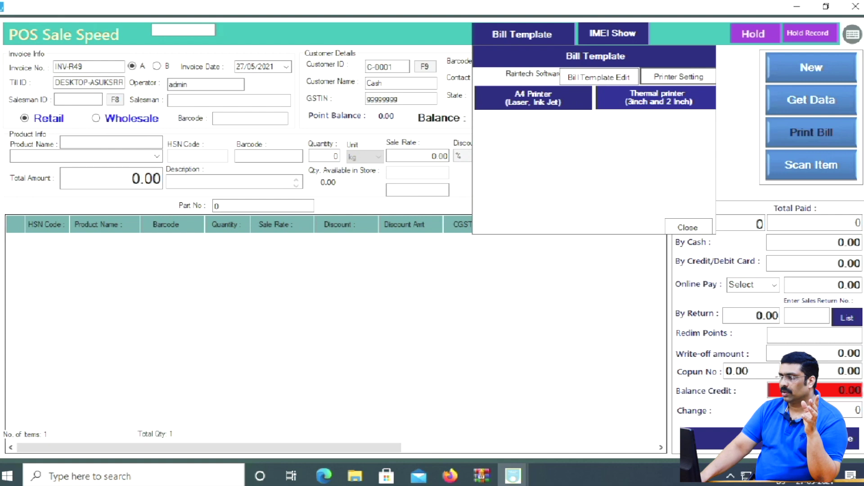
- Check the A4 paper size options, then open the list of sales invoices
left_click(533, 98)
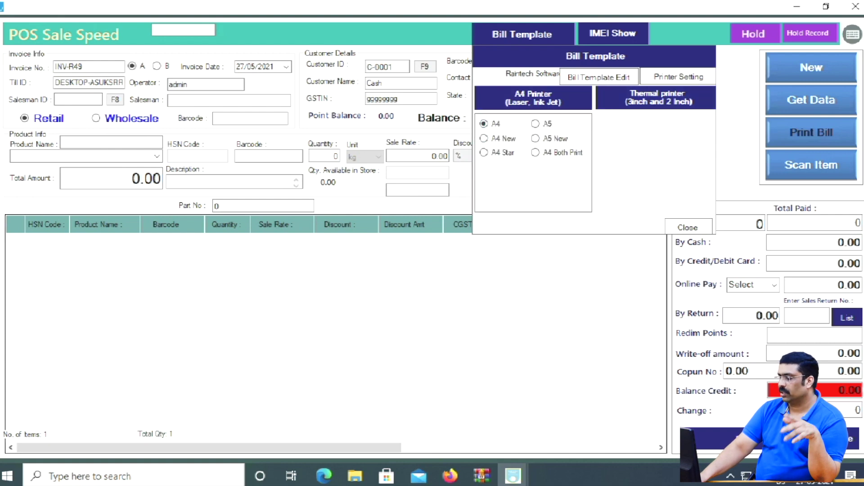
left_click(688, 227)
left_click(811, 100)
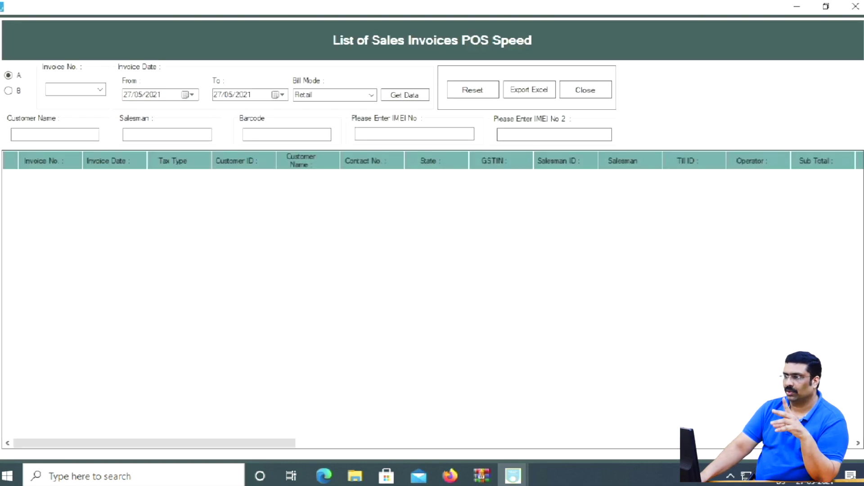
- Load saved invoice INV-R48 and preview it as an A4 tax invoice
left_click(404, 95)
left_click(412, 178)
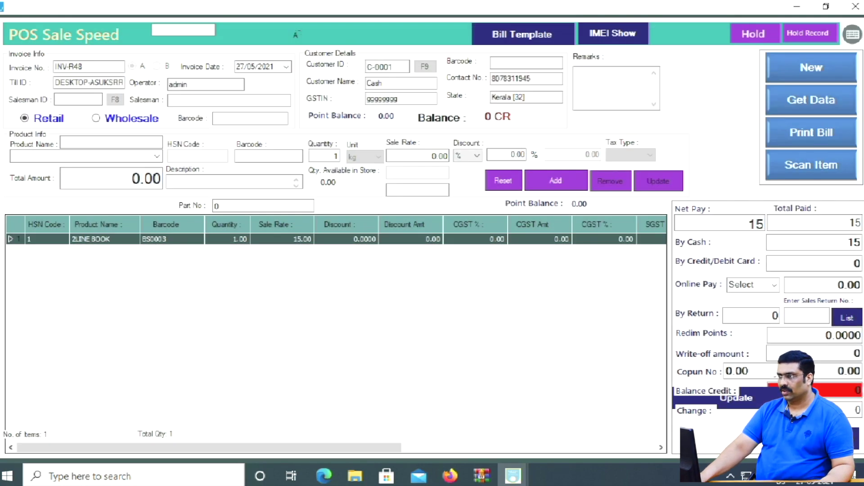
left_click(811, 132)
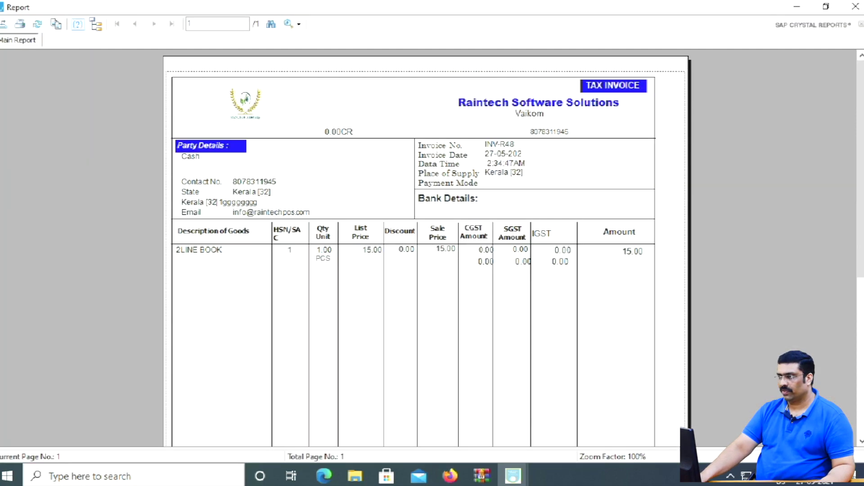
scroll(426, 248, "down", 5)
- Check the preview at 100%, 50% and 75% zoom, ending back at 100%
left_click(299, 24)
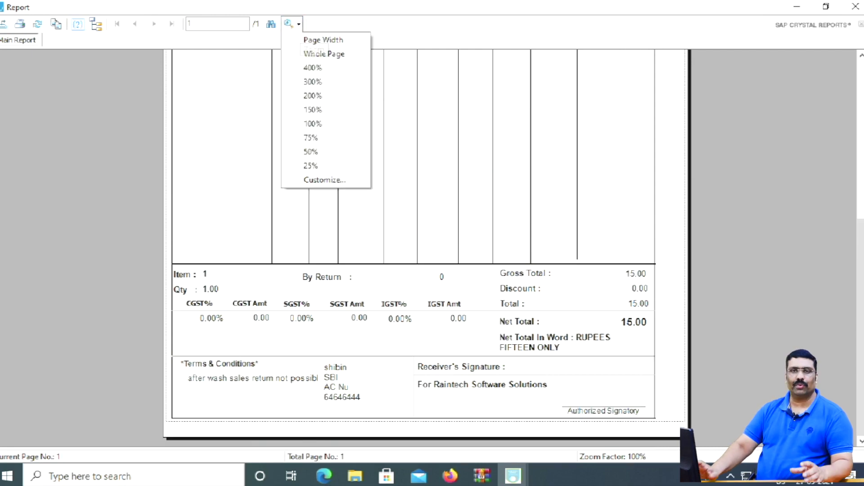
left_click(313, 123)
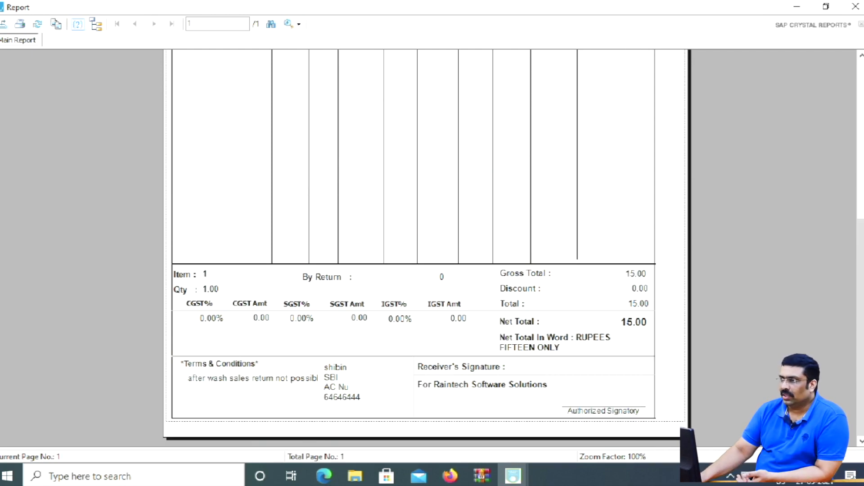
left_click(298, 24)
left_click(315, 152)
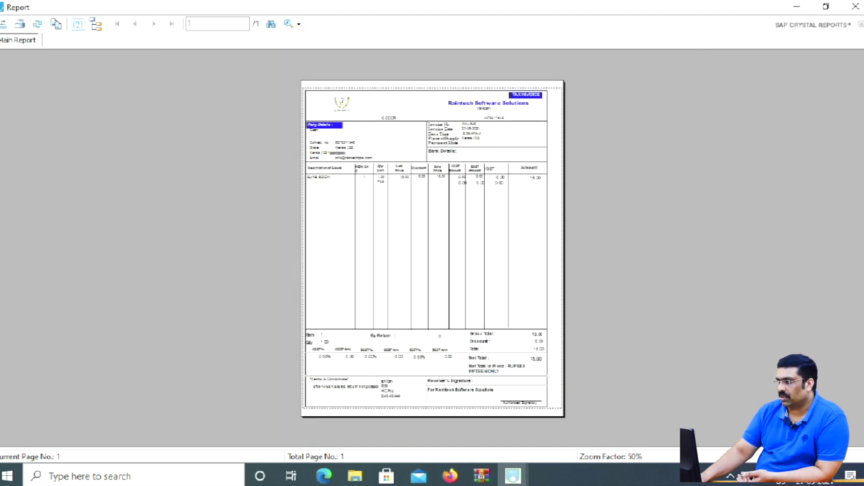
left_click(298, 24)
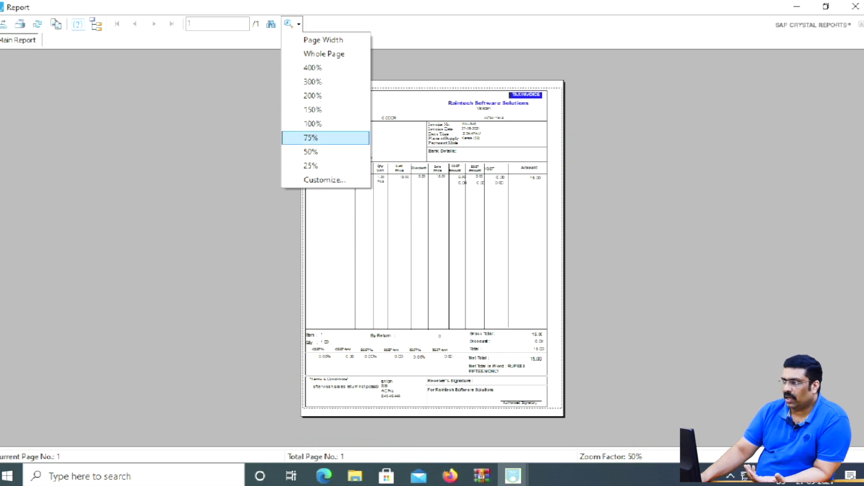
left_click(310, 138)
scroll(311, 137, "down", 3)
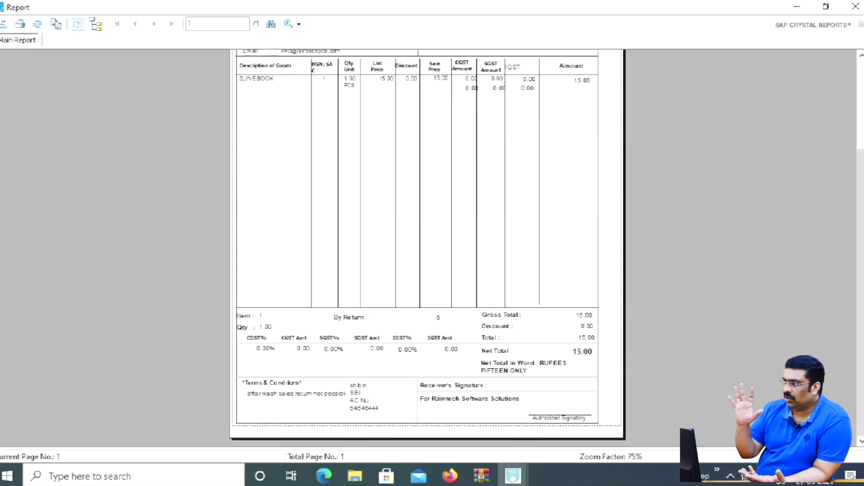
left_click(298, 24)
left_click(311, 122)
scroll(425, 248, "up", 3)
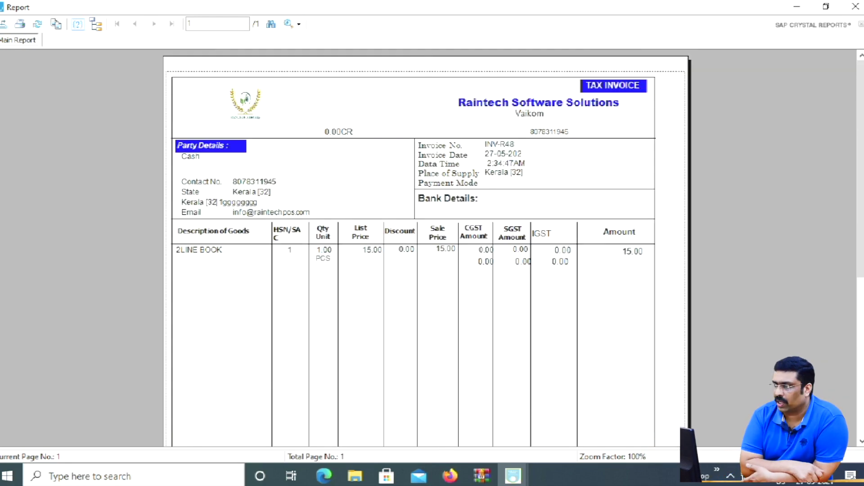
scroll(425, 248, "down", 5)
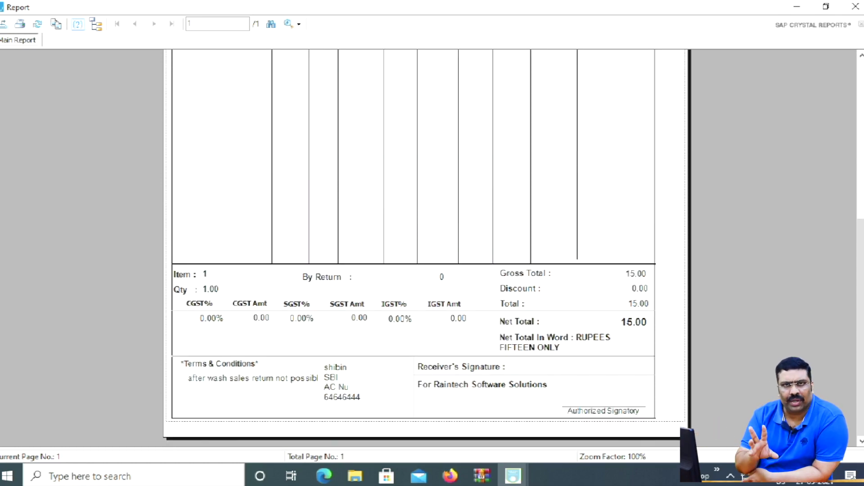
scroll(425, 248, "up", 5)
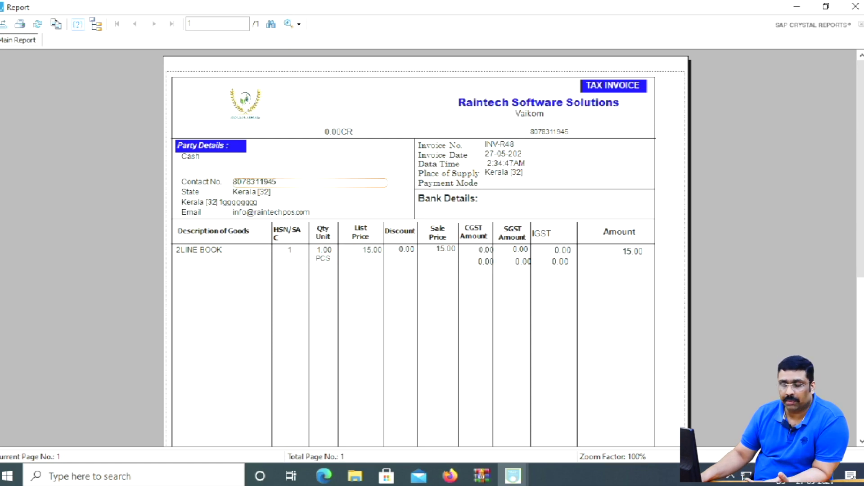
- Point out the off-centre company name and TAX INVOICE title, close the preview, and bring up Bill Template options
left_click(539, 103)
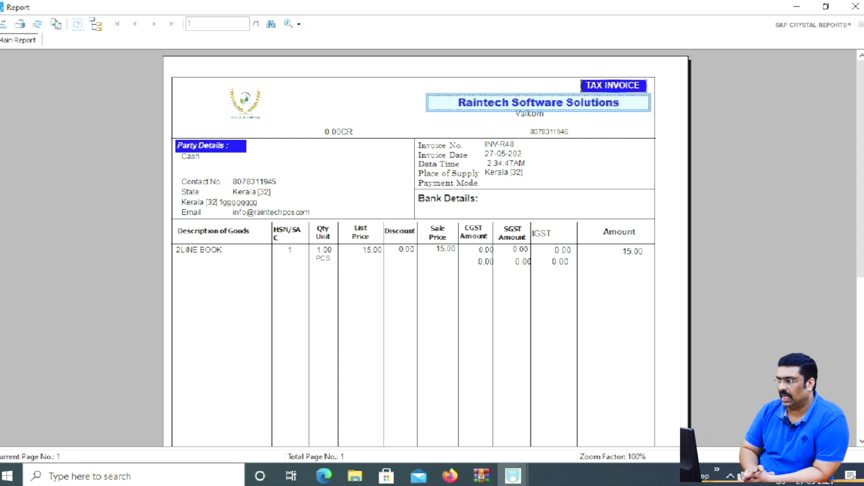
left_click(613, 85)
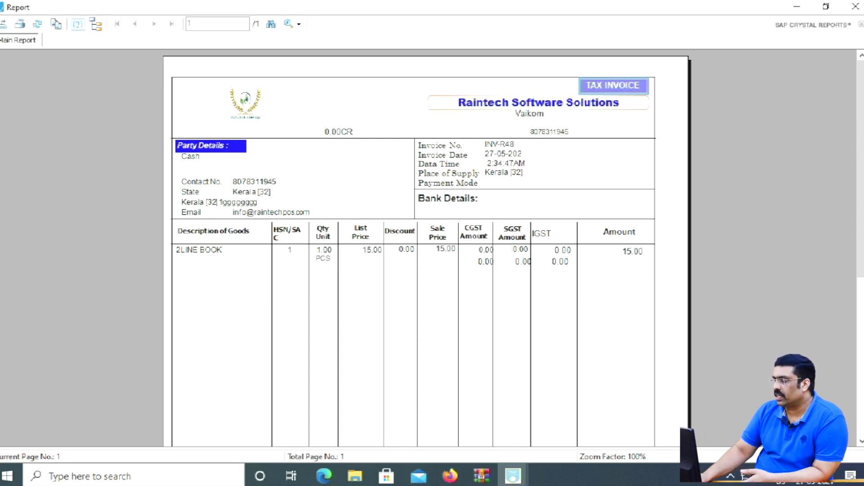
left_click(538, 104)
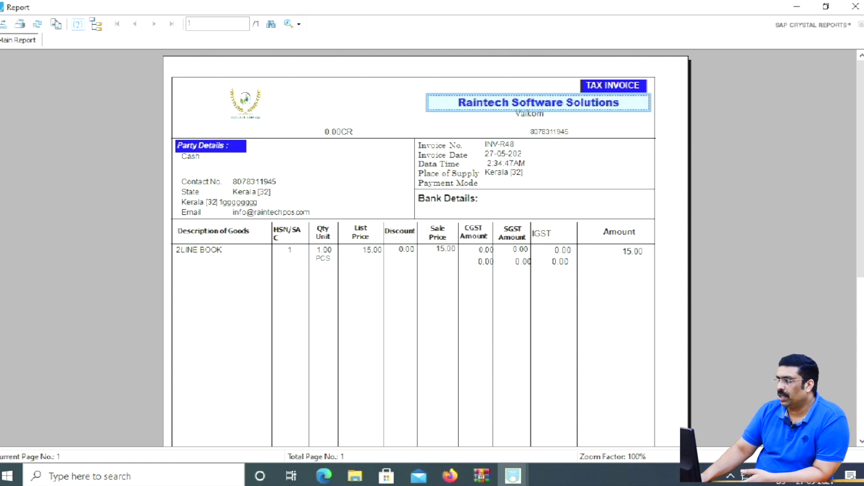
left_click(613, 86)
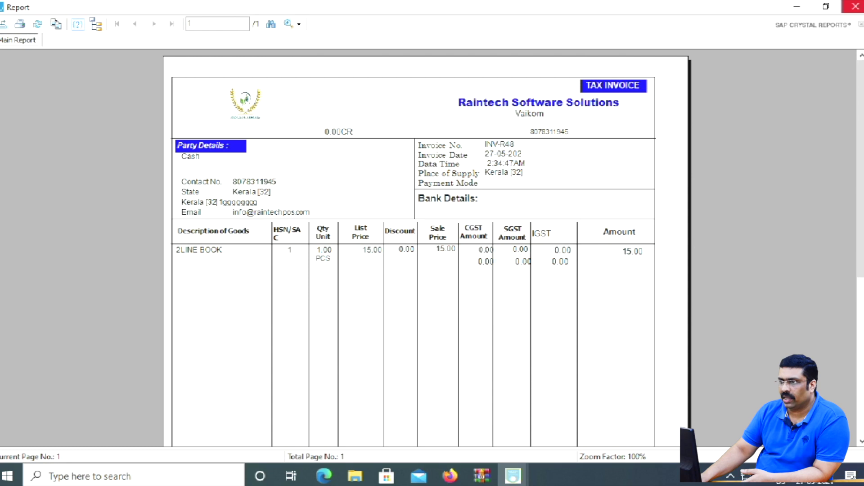
left_click(855, 6)
left_click(523, 34)
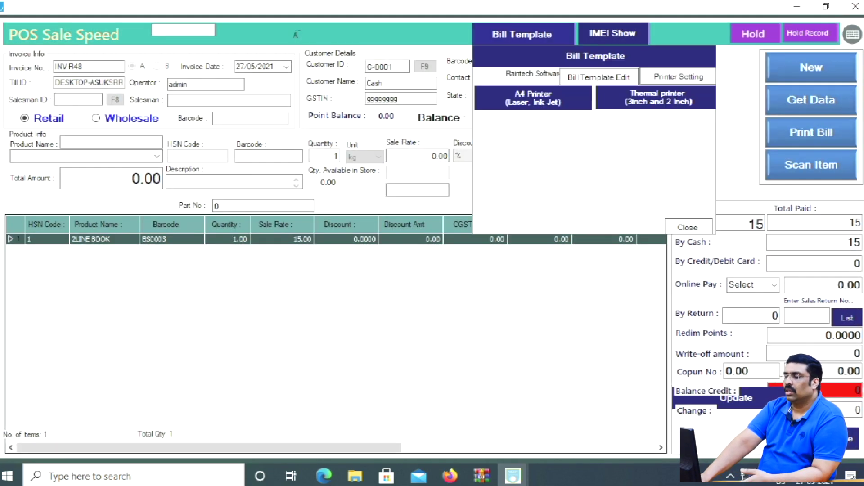
- In A4 Bill Edit Mode, centre TAX INVOICE above CompanyName, shift GSTIN right, and save CrystalReport1.rpt
left_click(598, 77)
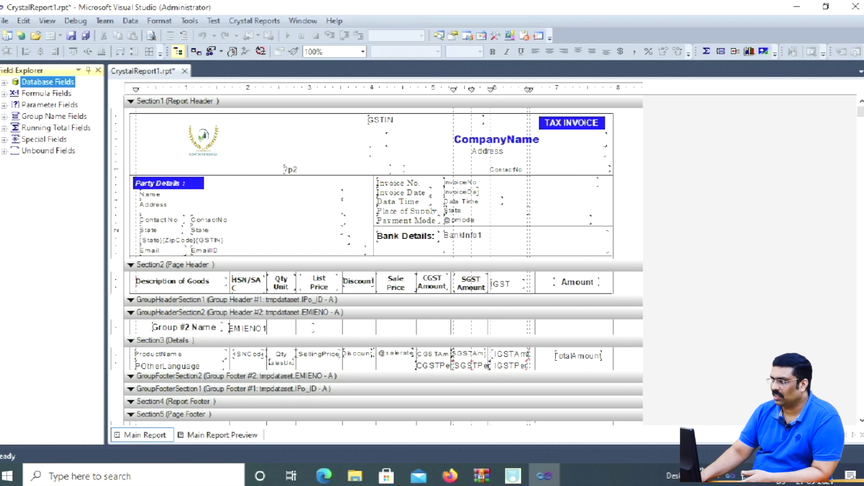
left_click_drag(496, 140, 307, 122)
left_click(573, 128)
left_click_drag(380, 120, 506, 120)
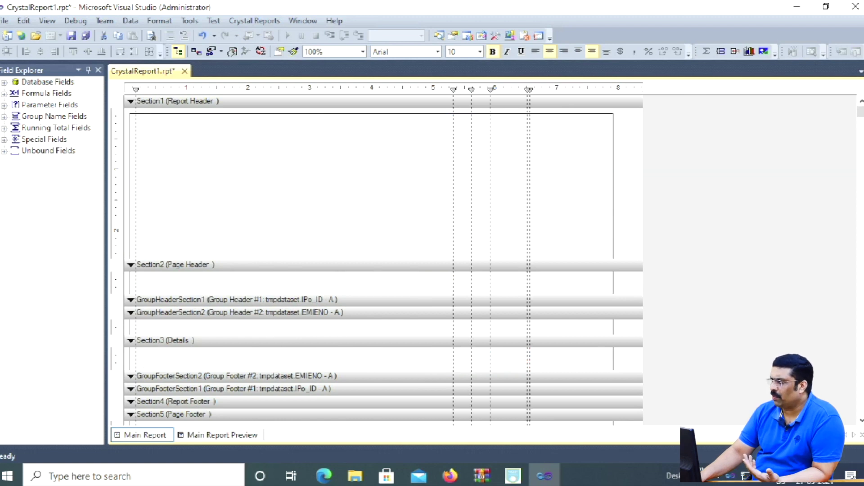
left_click(312, 124)
left_click_drag(310, 123, 380, 125)
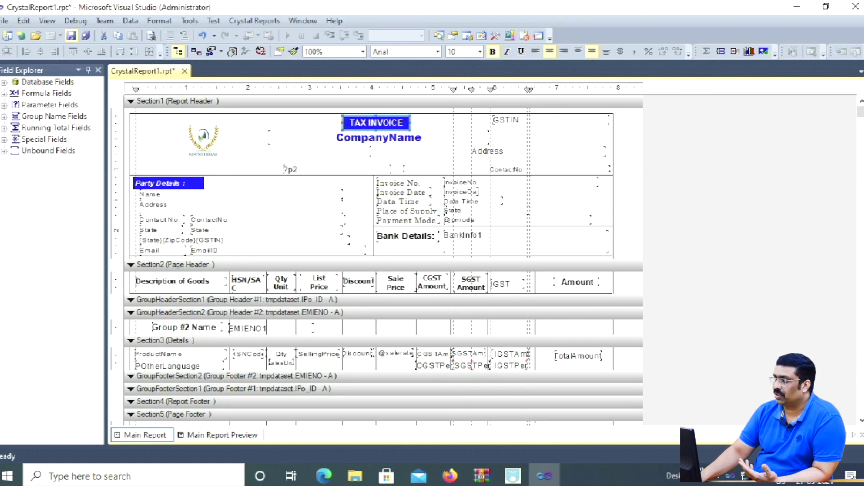
left_click(71, 35)
left_click(855, 6)
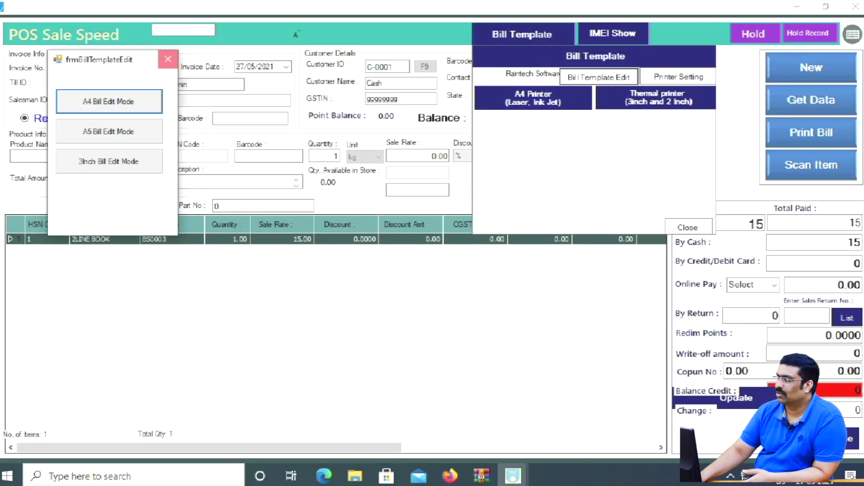
- Close the template editing choices and the Bill Template options
left_click(168, 59)
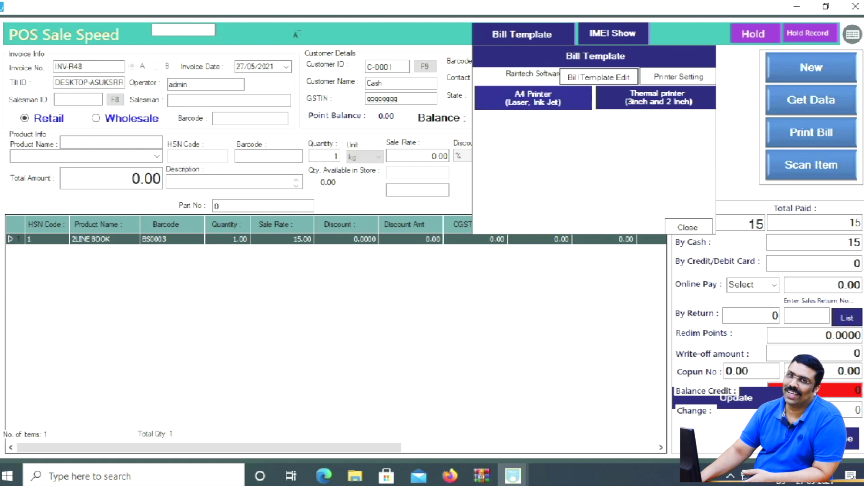
left_click(533, 97)
left_click(687, 227)
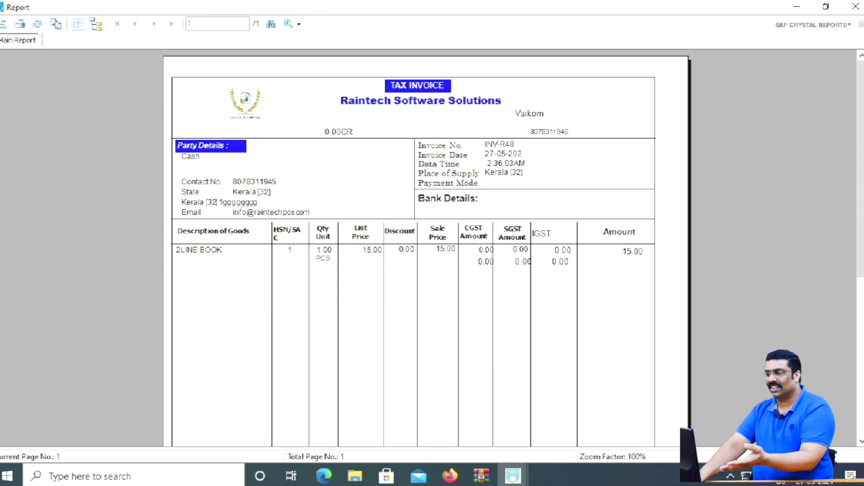
- Confirm the reprinted A4 header shows TAX INVOICE centred above the company name, then return to the Main Menu
mouse_move(329, 67)
left_mouse_down()
mouse_move(383, 108)
mouse_move(493, 134)
left_mouse_up()
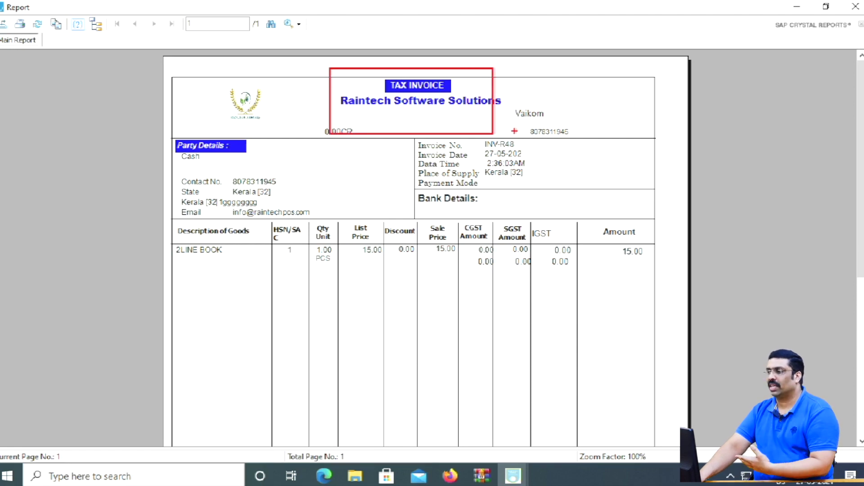
key("Escape")
scroll(426, 248, "down", 5)
scroll(426, 247, "up", 5)
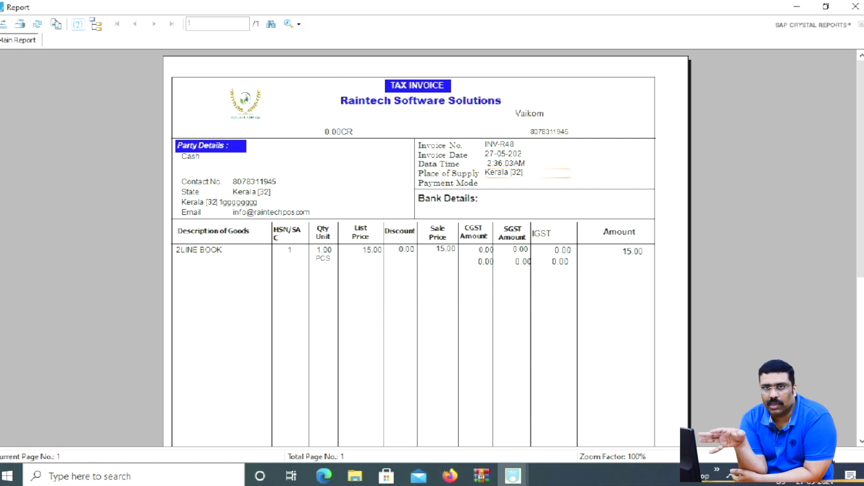
left_click(855, 7)
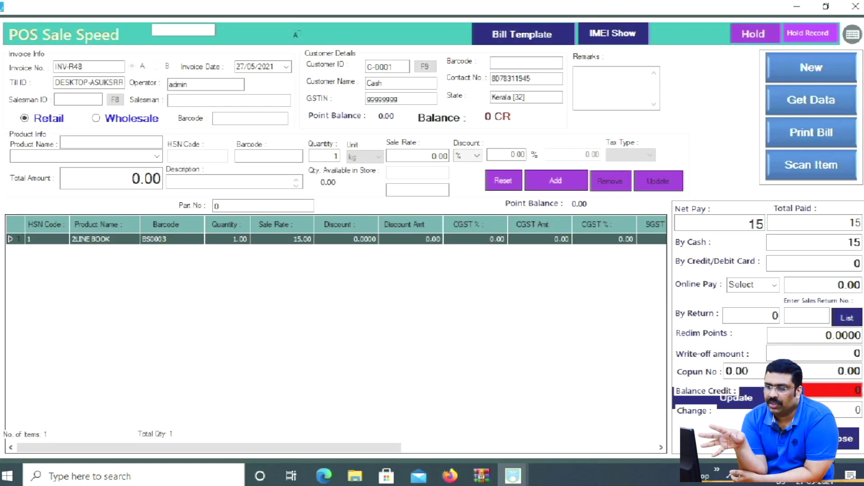
left_click(855, 7)
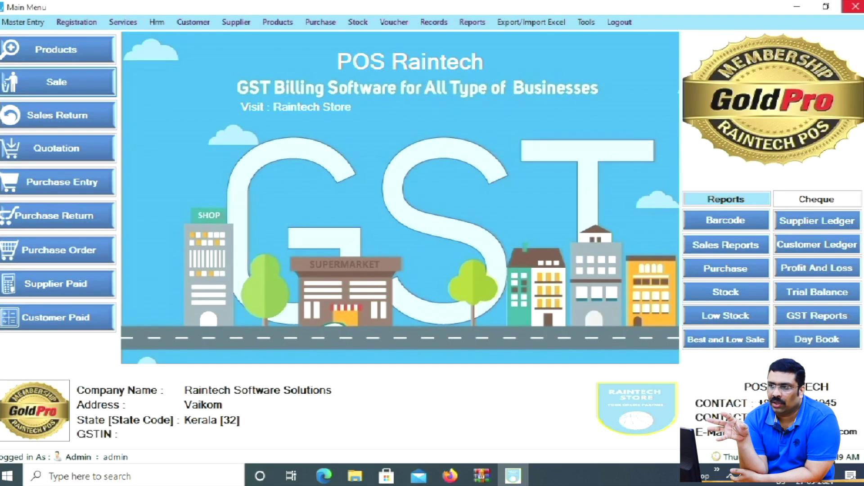